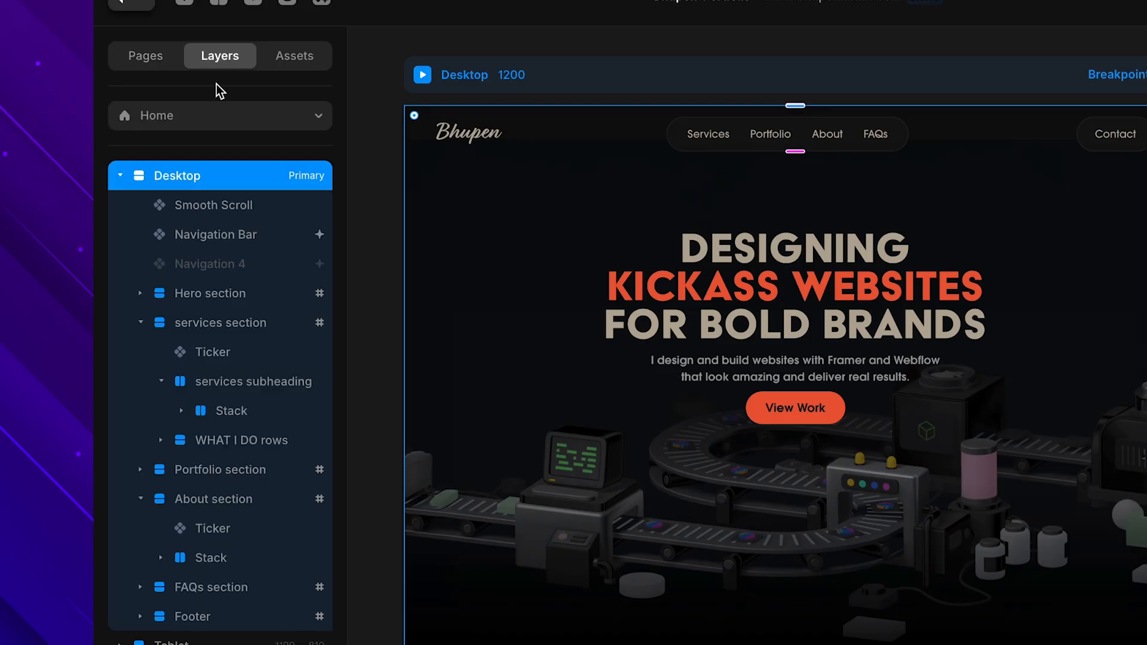
- Look through the project's assets and pages, then return to the layer list of the Home page
{"action": "left_click", "coordinate": [308, 63]}
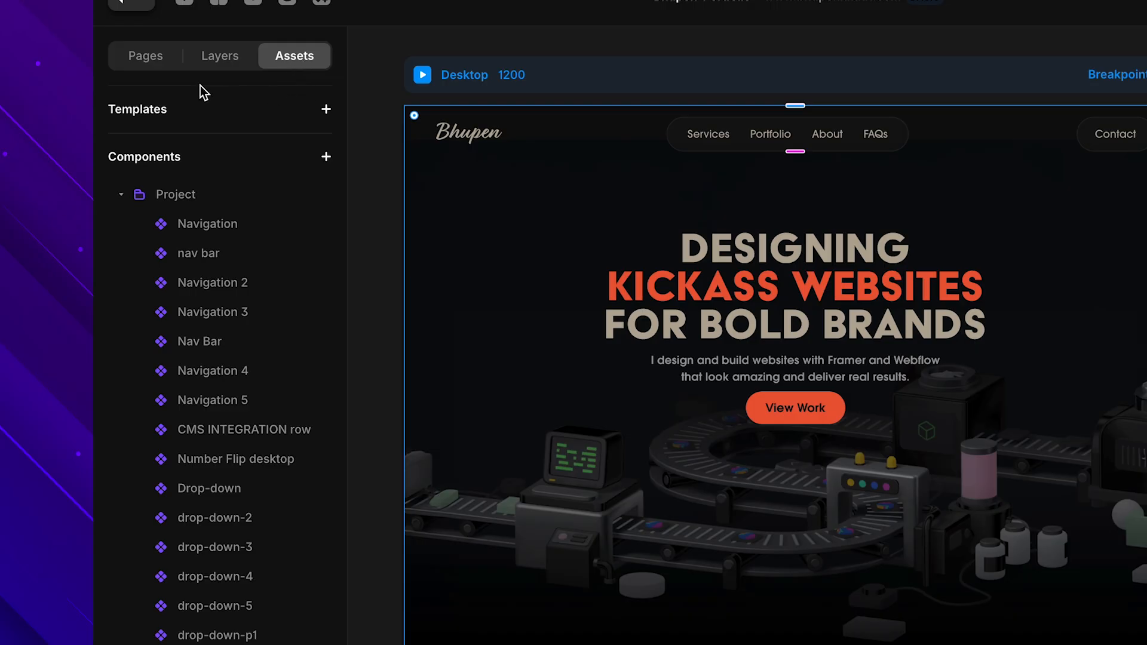
{"action": "left_click", "coordinate": [143, 71]}
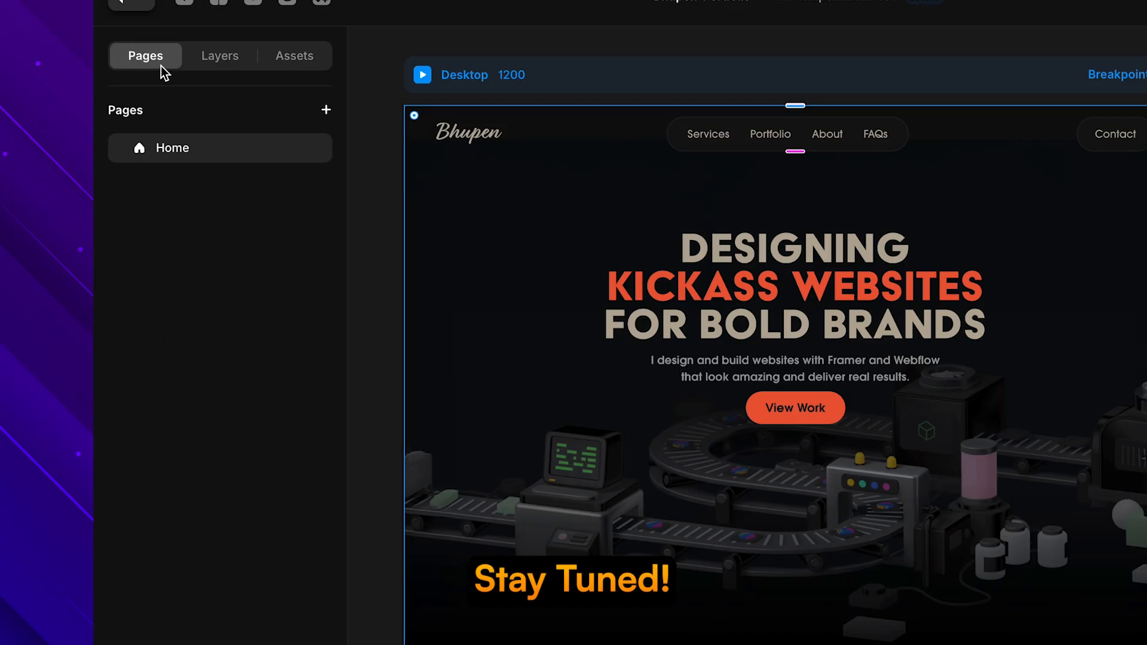
{"action": "left_click", "coordinate": [261, 66]}
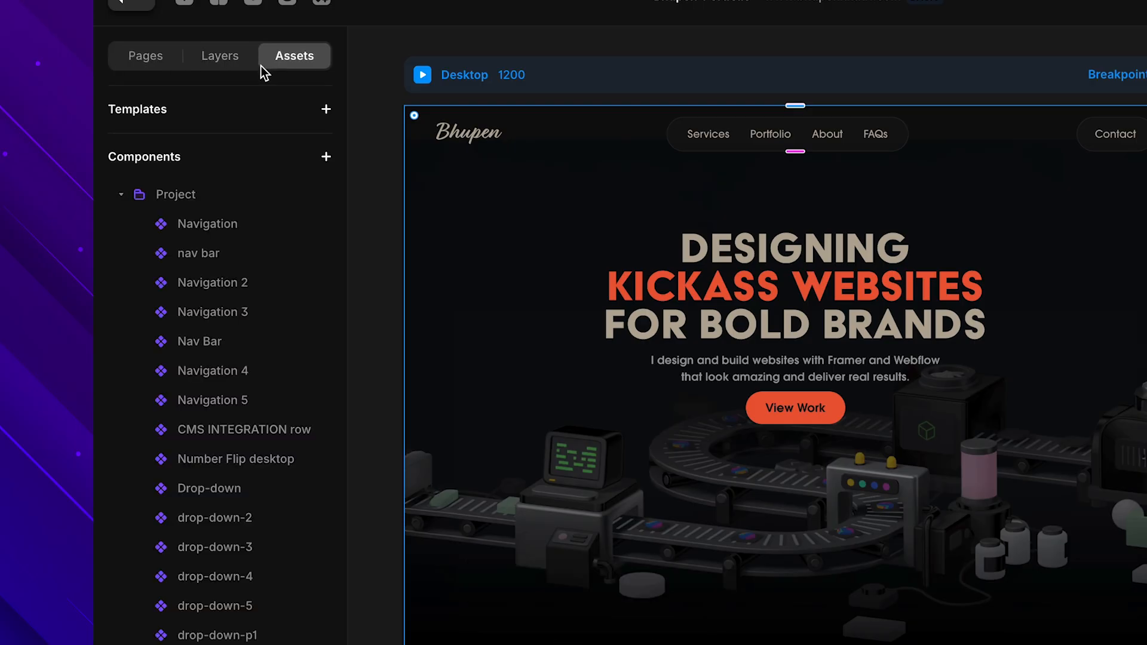
{"action": "left_click", "coordinate": [224, 59]}
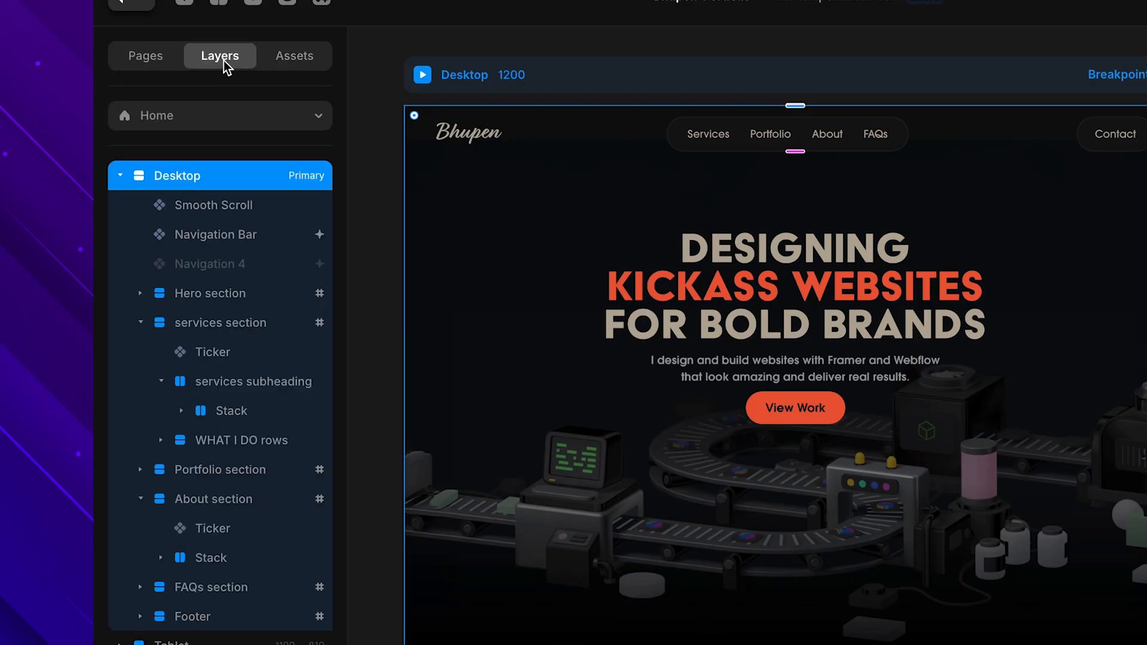
- Collapse the services subheading, expand the Hero section and its Stack, and select the View Work button layer
{"action": "left_click", "coordinate": [140, 323]}
{"action": "left_click", "coordinate": [206, 324]}
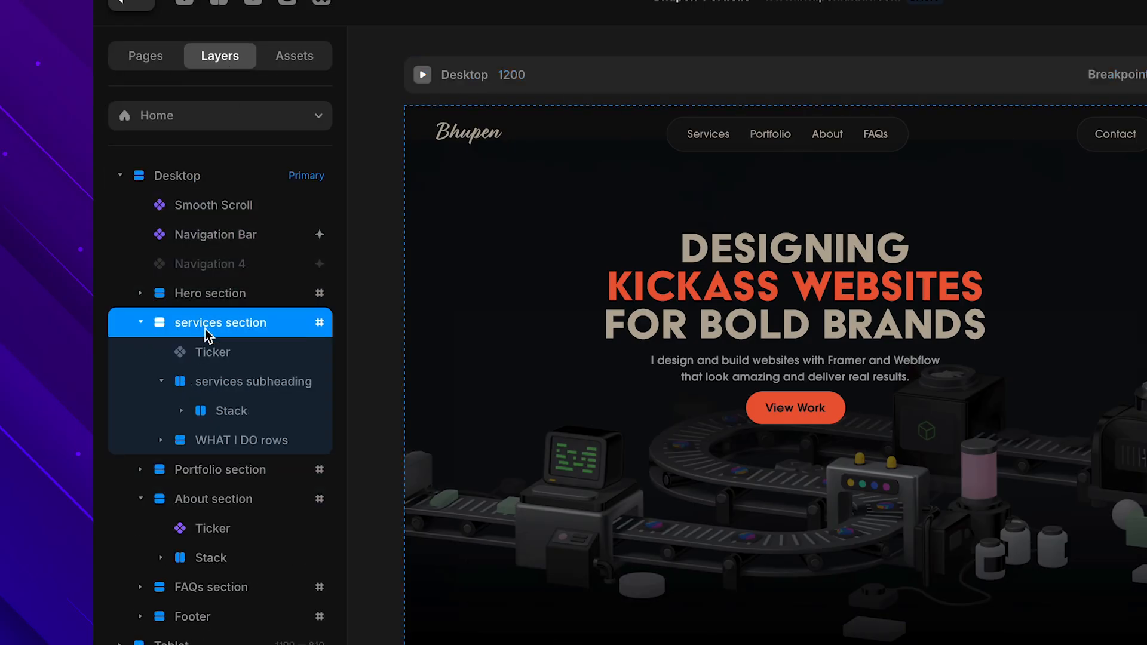
{"action": "left_click", "coordinate": [166, 381]}
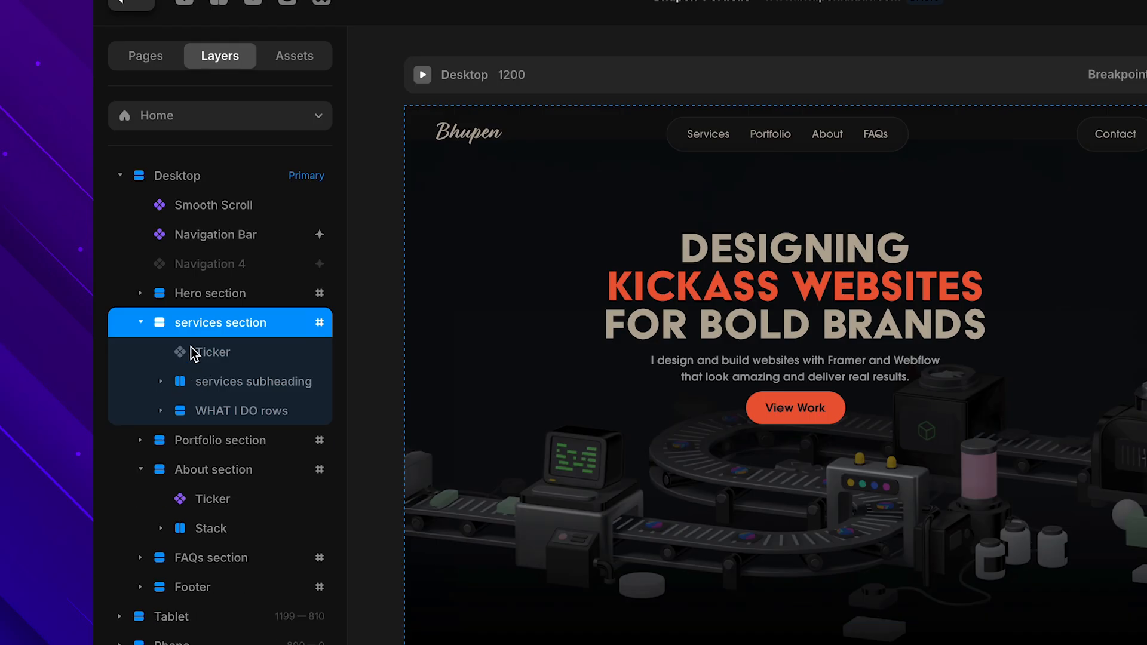
{"action": "left_click", "coordinate": [142, 293]}
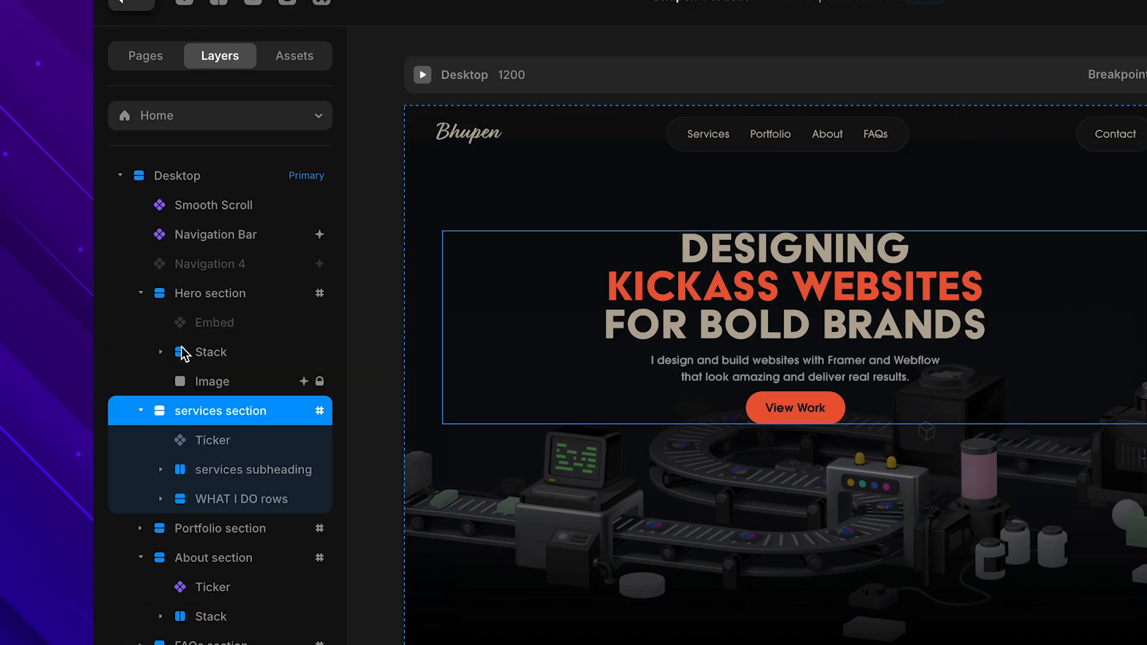
{"action": "left_click", "coordinate": [161, 352]}
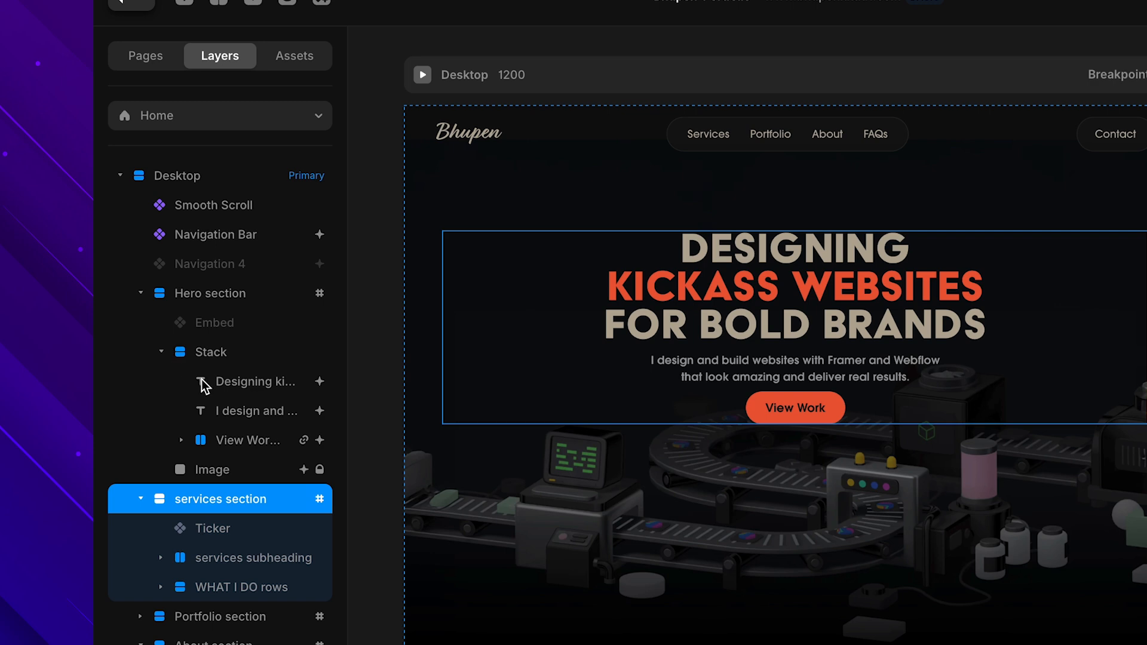
{"action": "left_click", "coordinate": [224, 441]}
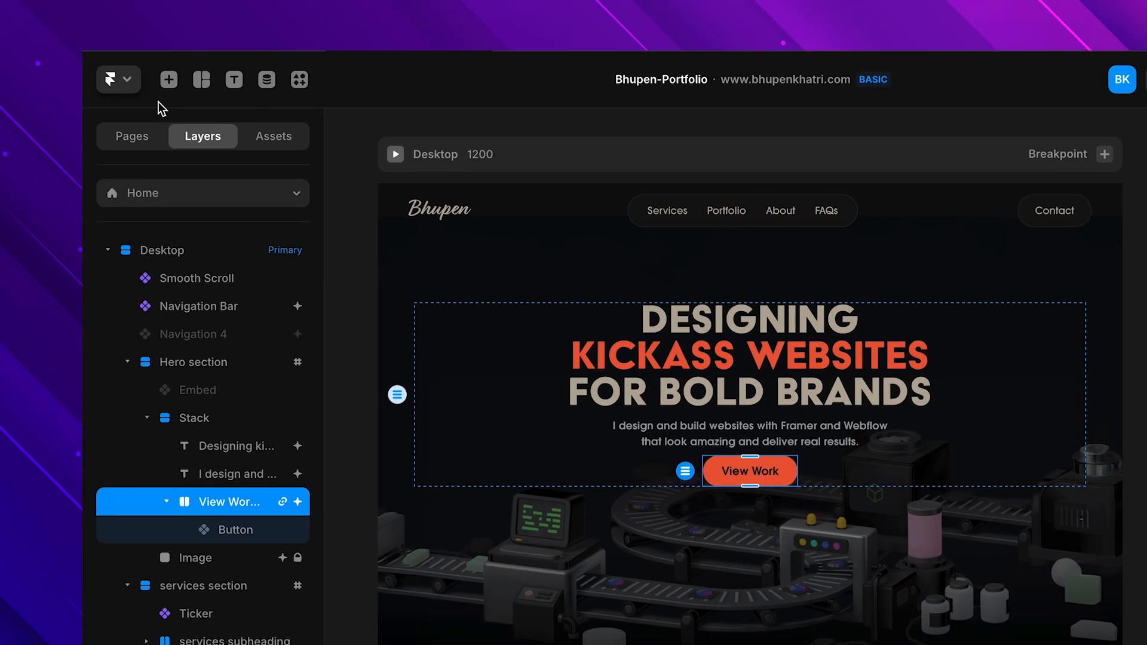
- Examine the File, View, Tool and Layout commands offered by the main application menu
{"action": "left_click", "coordinate": [123, 80]}
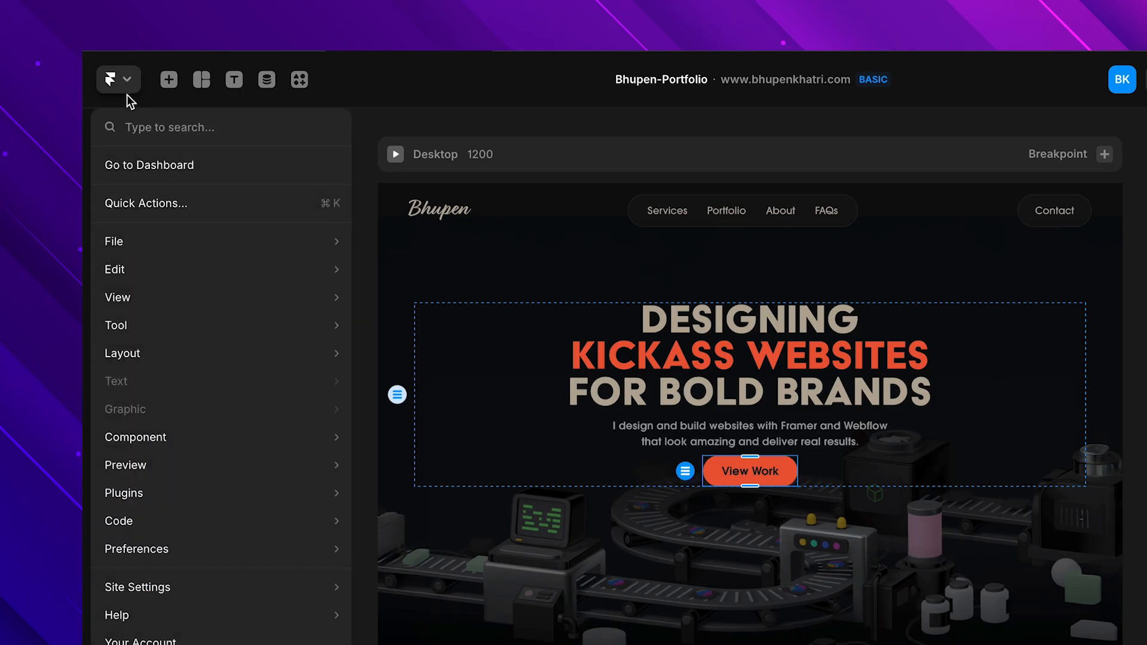
{"action": "mouse_move", "coordinate": [173, 239]}
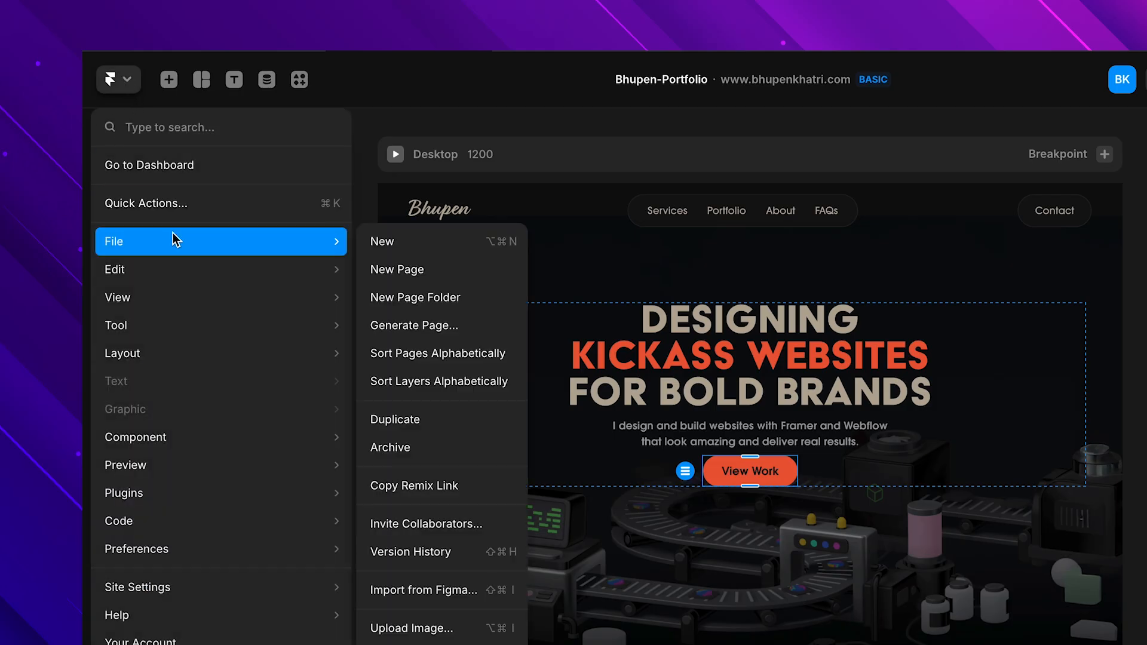
{"action": "mouse_move", "coordinate": [185, 276]}
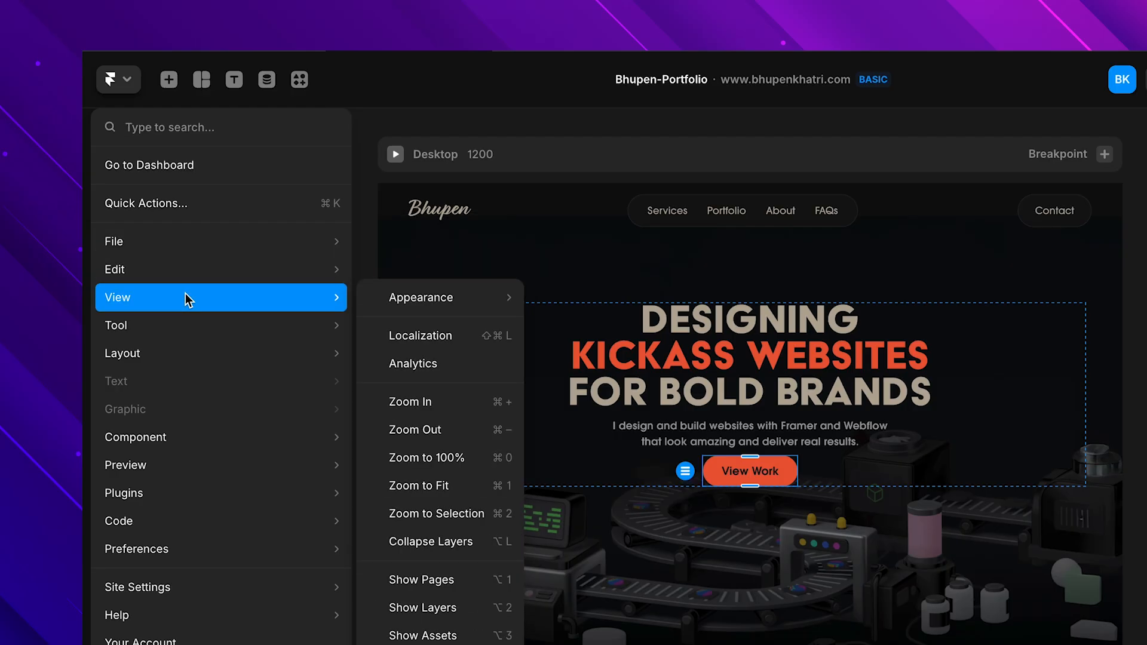
{"action": "mouse_move", "coordinate": [188, 328]}
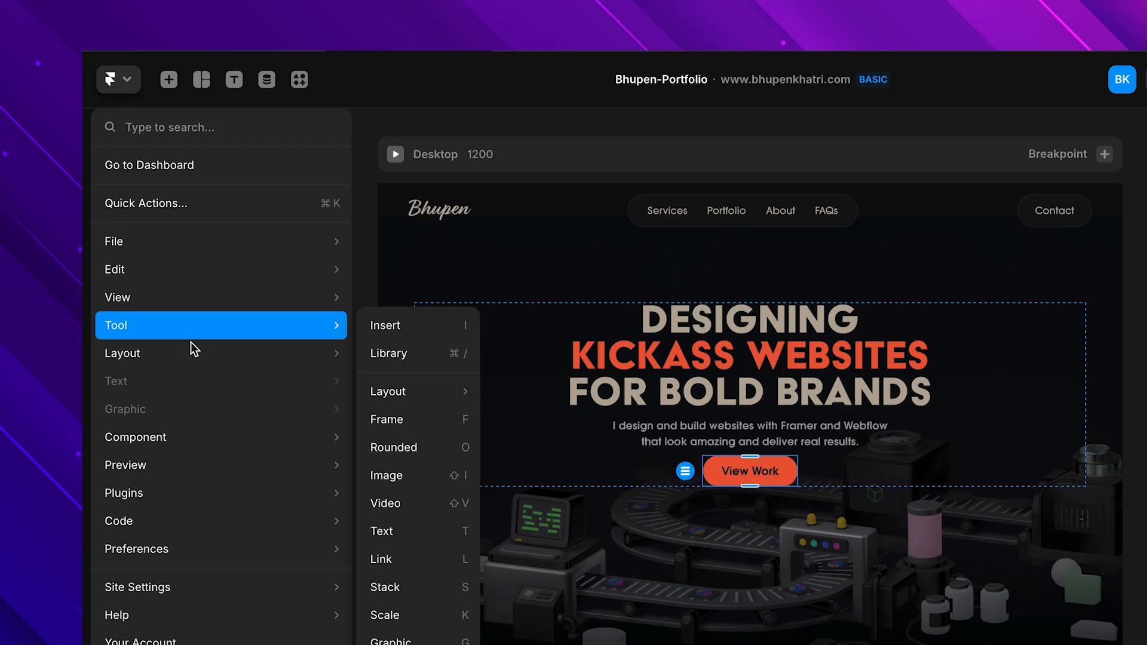
{"action": "mouse_move", "coordinate": [192, 359]}
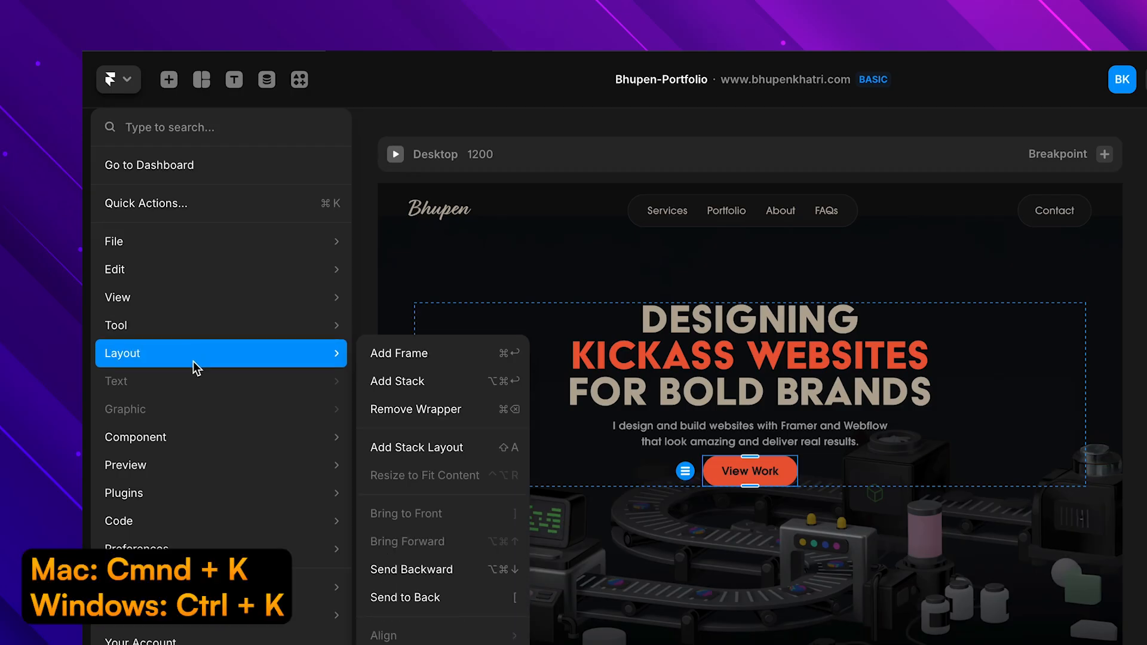
{"action": "mouse_move", "coordinate": [213, 310]}
{"action": "left_click", "coordinate": [129, 81]}
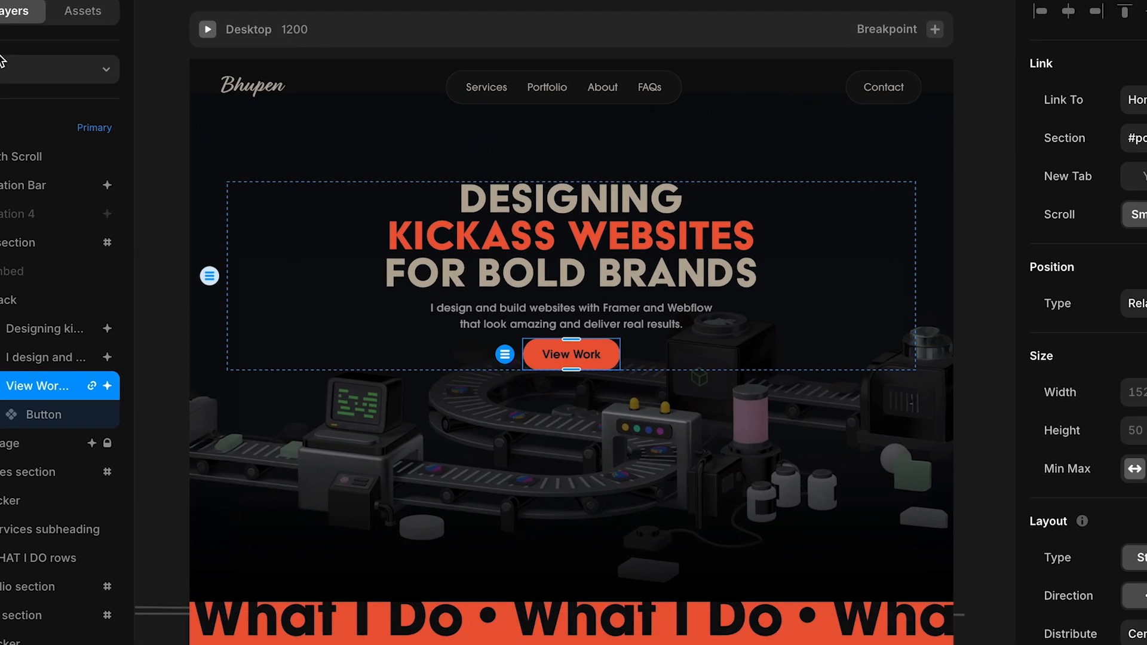
- Search the quick actions for "code" and clear the query
{"action": "key", "text": "super+k"}
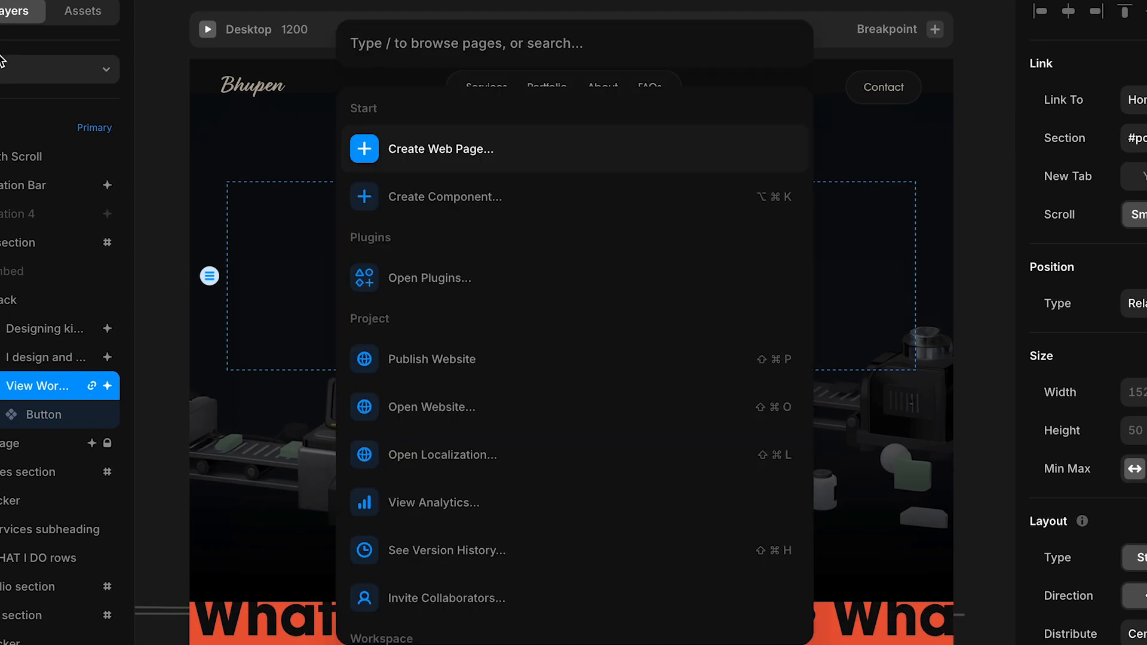
{"action": "type", "text": "code"}
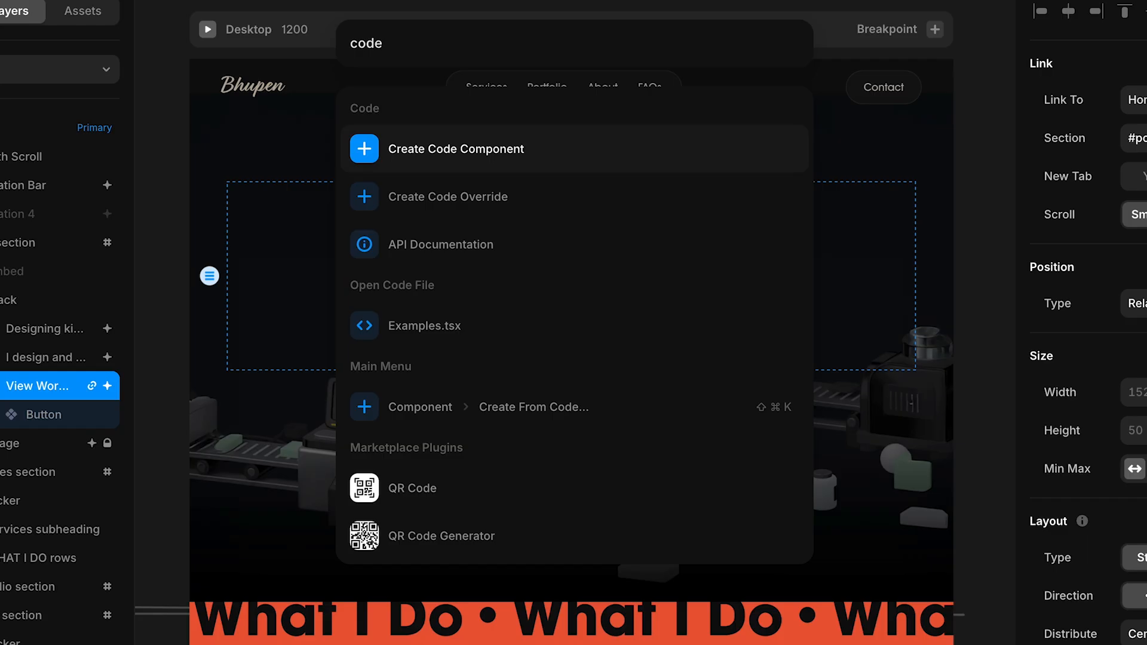
{"action": "key", "text": "BackSpace"}
{"action": "key", "text": "BackSpace"}
{"action": "key", "text": "BackSpace"}
{"action": "key", "text": "BackSpace"}
- Search the quick actions for "plugins" and clear the query
{"action": "type", "text": "plu"}
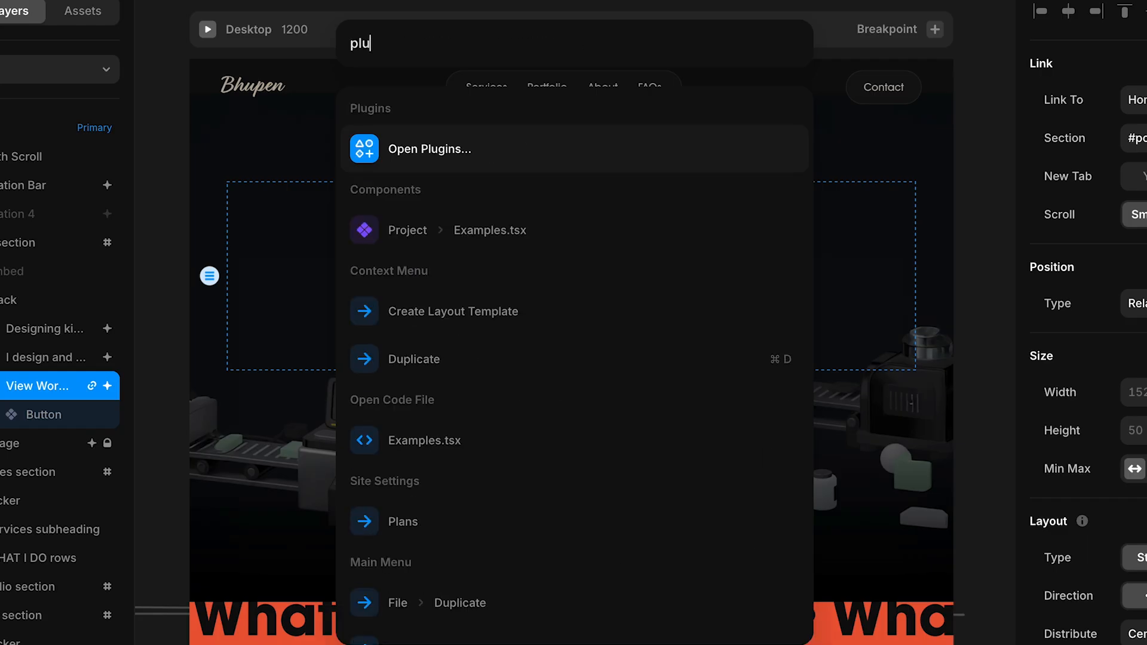
{"action": "type", "text": "gins"}
{"action": "key", "text": "BackSpace"}
{"action": "key", "text": "BackSpace"}
{"action": "key", "text": "BackSpace"}
{"action": "key", "text": "BackSpace"}
{"action": "key", "text": "BackSpace"}
{"action": "key", "text": "BackSpace"}
{"action": "key", "text": "BackSpace"}
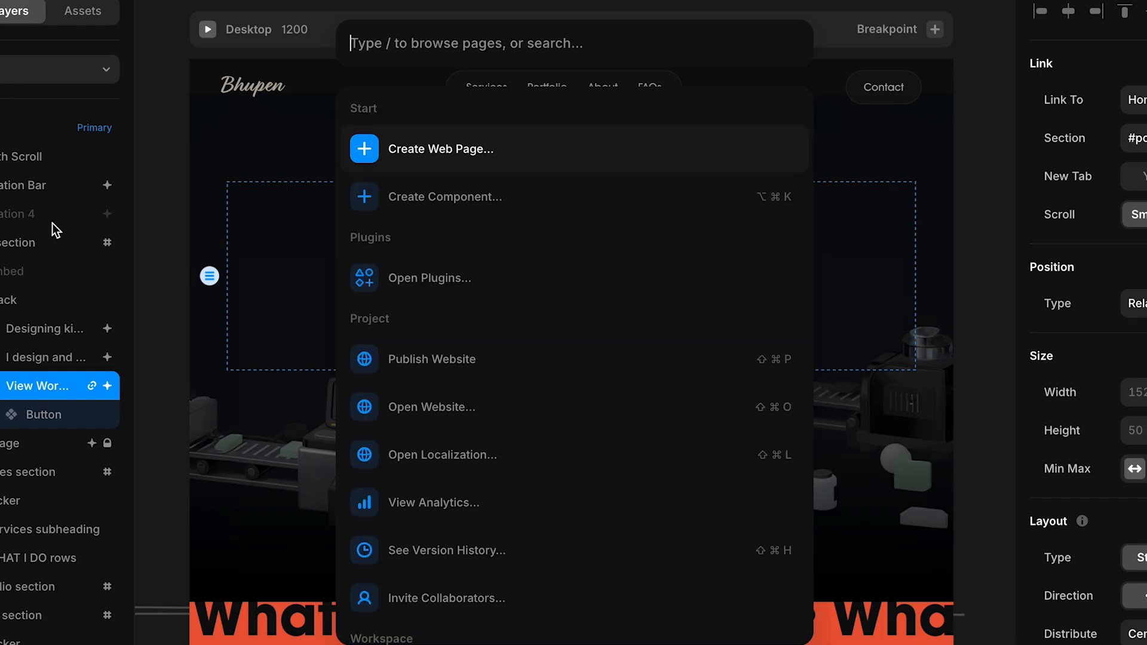
- Look over the full list of quick actions and close it
{"action": "scroll", "coordinate": [555, 389], "scroll_direction": "down", "scroll_amount": 1}
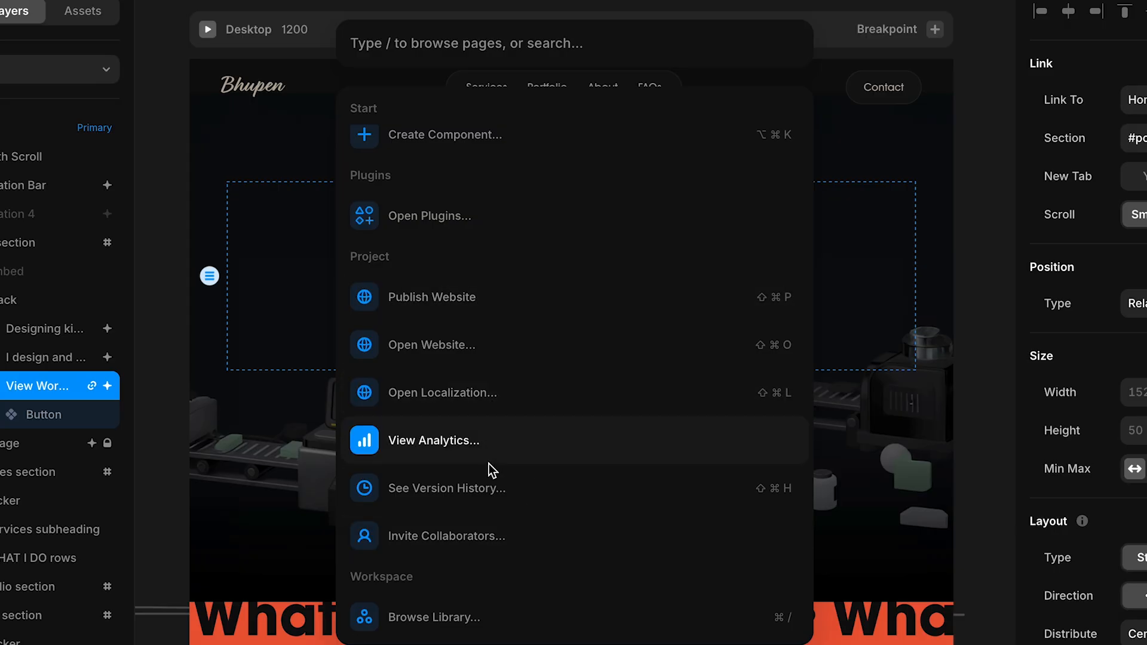
{"action": "key", "text": "Escape"}
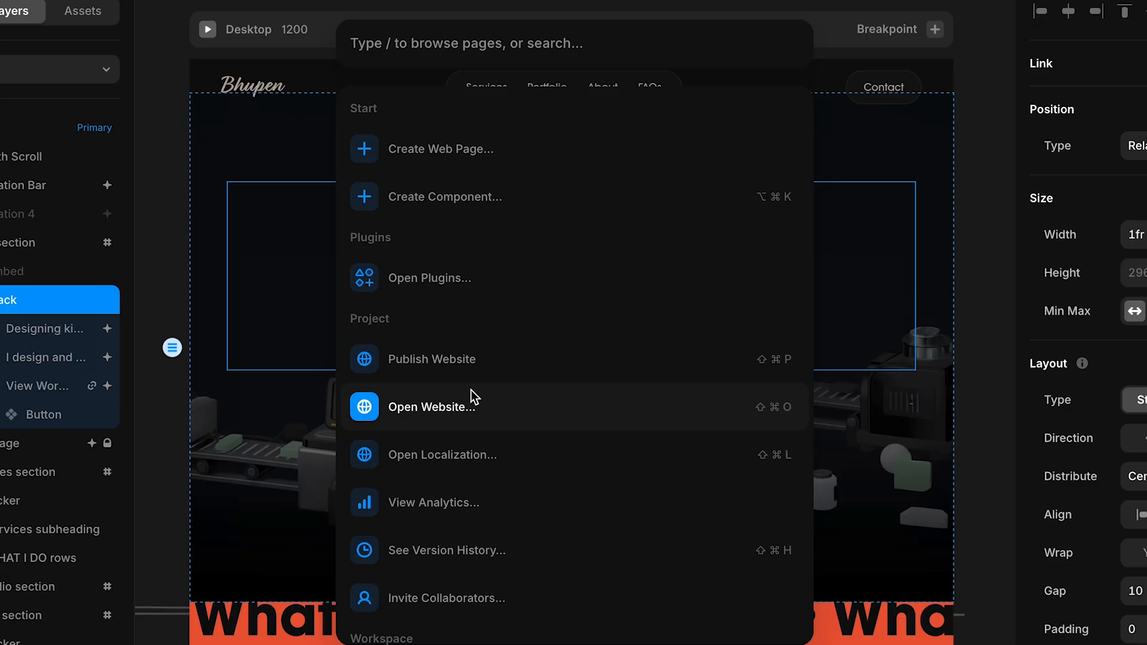
{"action": "key", "text": "Escape"}
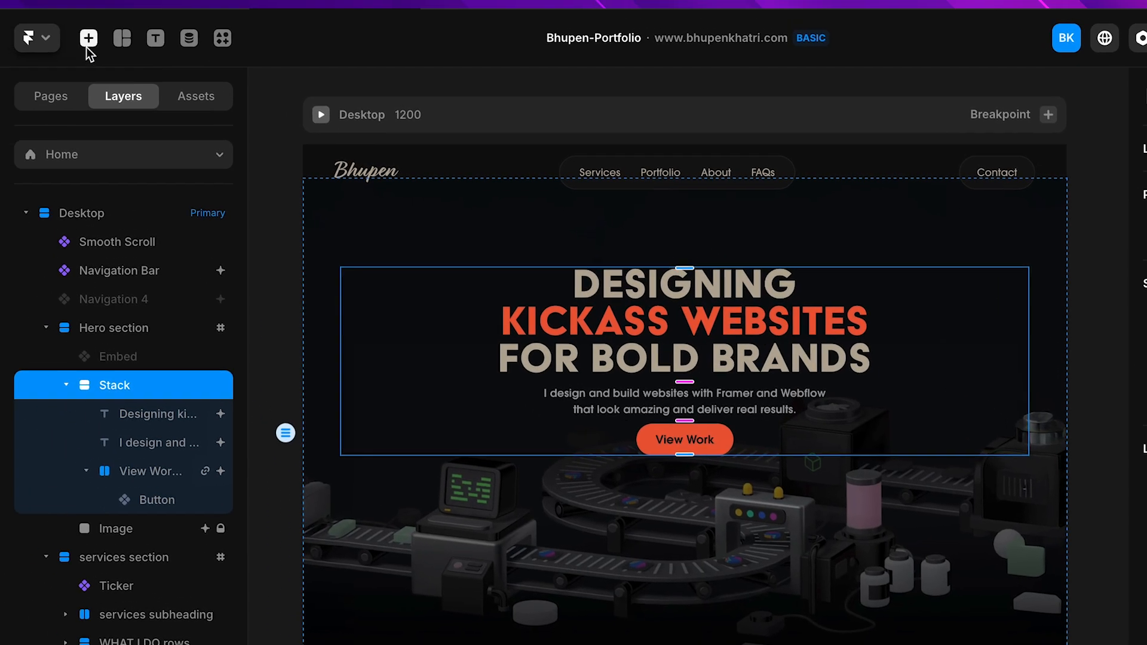
- Browse the ready-made page templates available for insertion, from the landing page down to the blog and sidebar layouts
{"action": "left_click", "coordinate": [87, 41]}
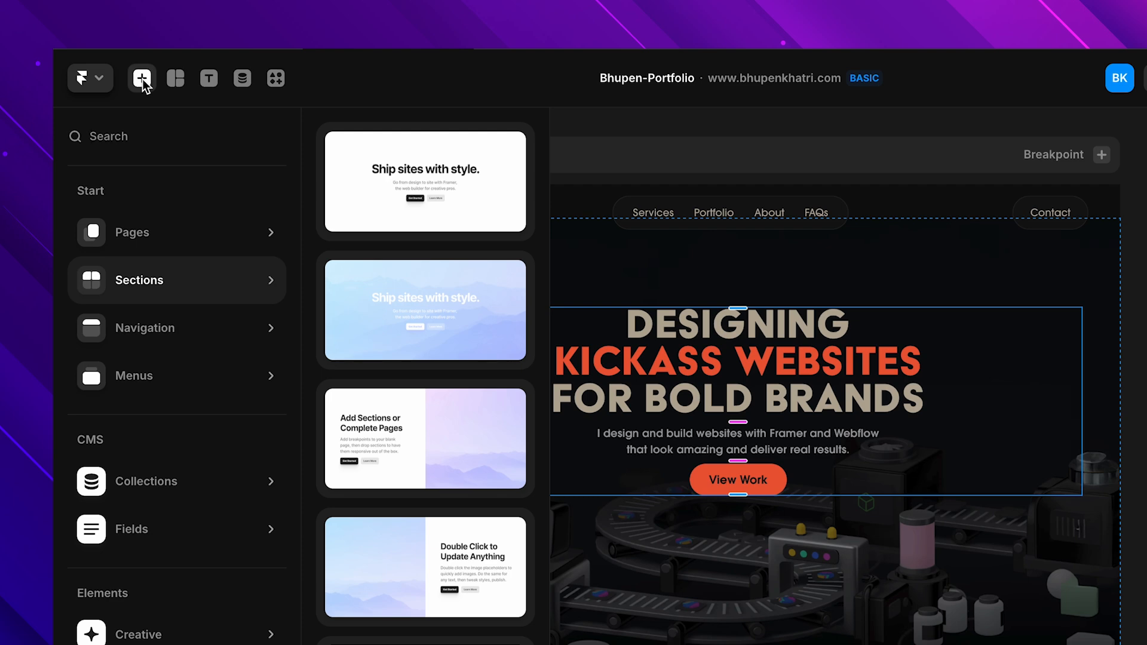
{"action": "left_click", "coordinate": [150, 231]}
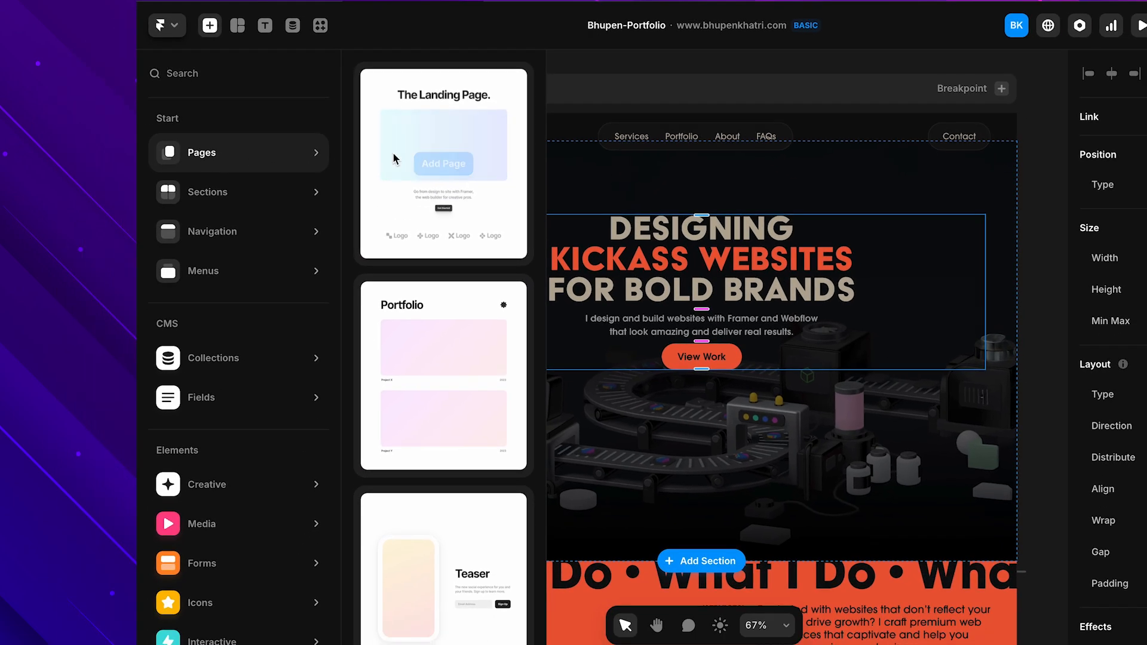
{"action": "scroll", "coordinate": [427, 298], "scroll_direction": "down", "scroll_amount": 5}
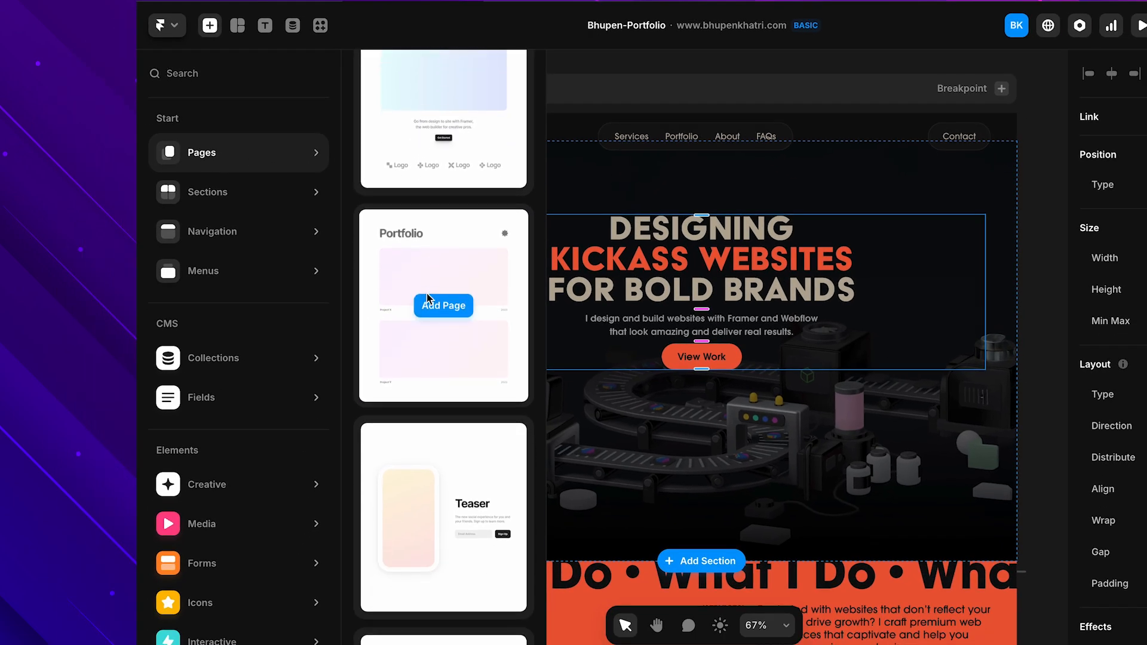
{"action": "scroll", "coordinate": [426, 297], "scroll_direction": "down", "scroll_amount": 15}
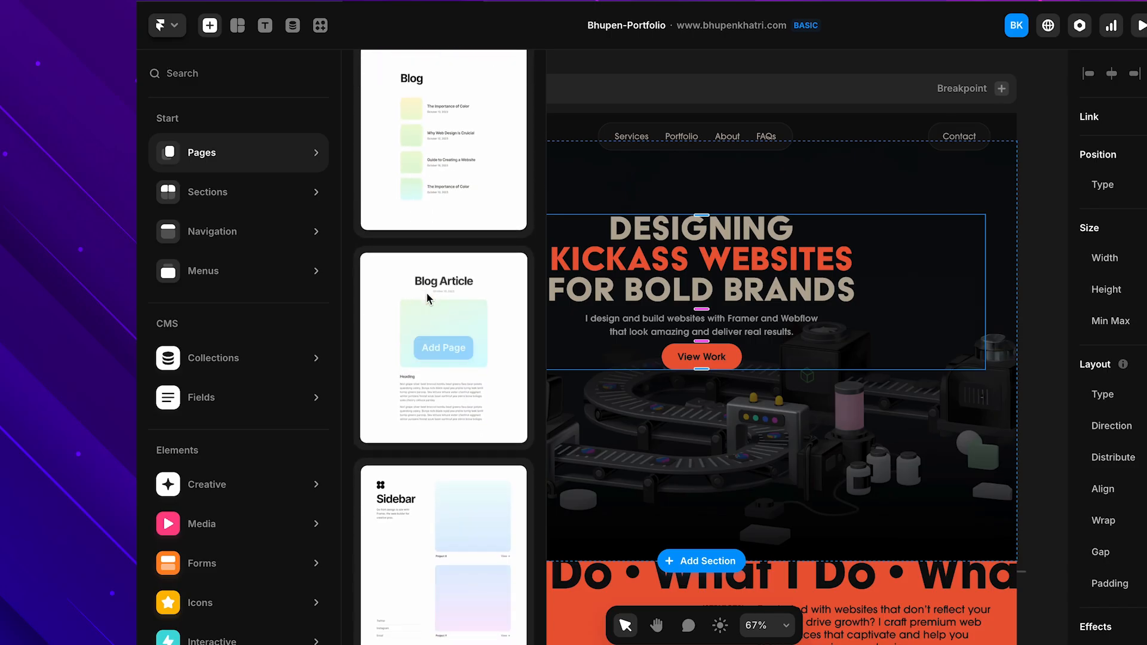
- Browse the ready-made section layouts and the light and dark navigation bars available for insertion
{"action": "left_click", "coordinate": [277, 200]}
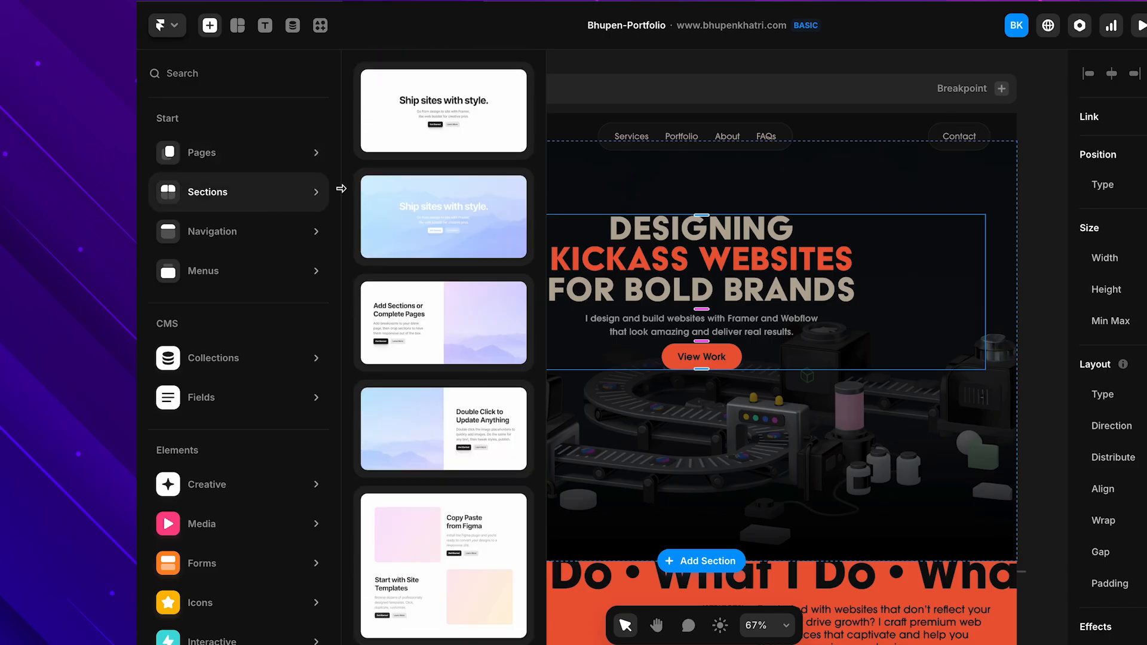
{"action": "scroll", "coordinate": [437, 341], "scroll_direction": "down", "scroll_amount": 1}
{"action": "scroll", "coordinate": [438, 355], "scroll_direction": "down", "scroll_amount": 15}
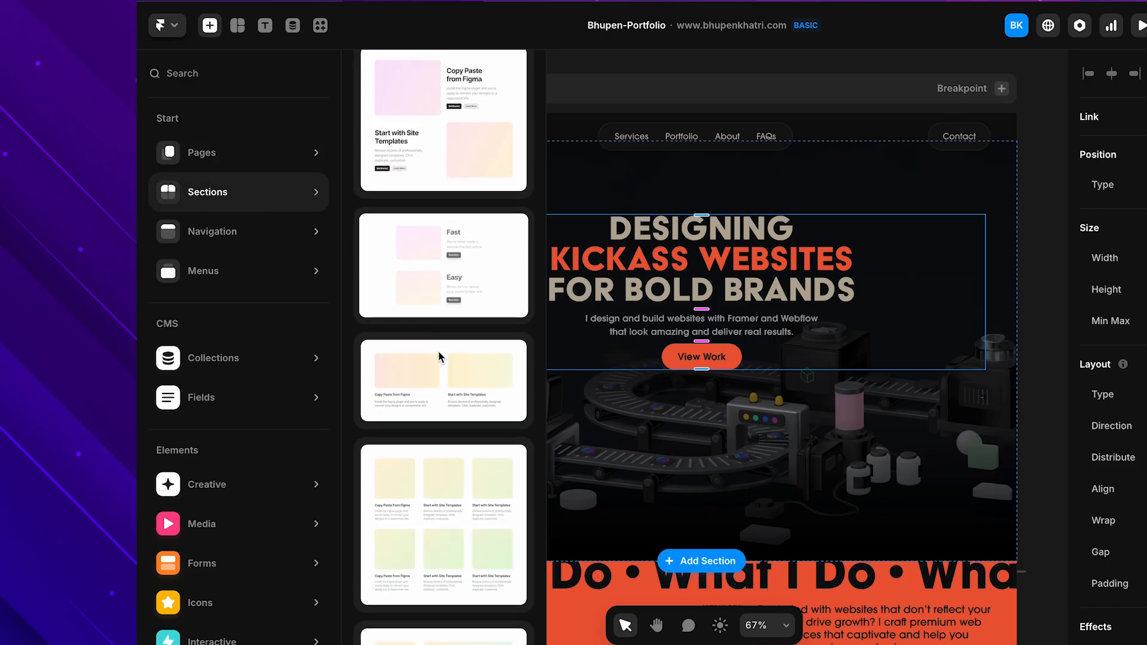
{"action": "scroll", "coordinate": [438, 355], "scroll_direction": "down", "scroll_amount": 15}
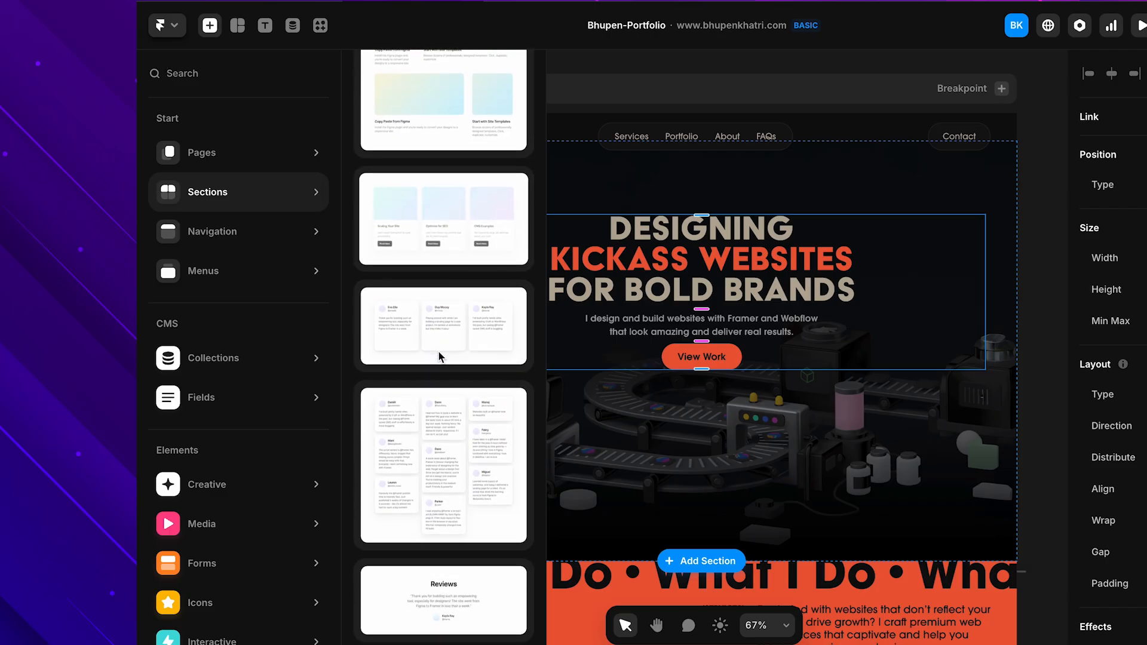
{"action": "scroll", "coordinate": [438, 353], "scroll_direction": "down", "scroll_amount": 2}
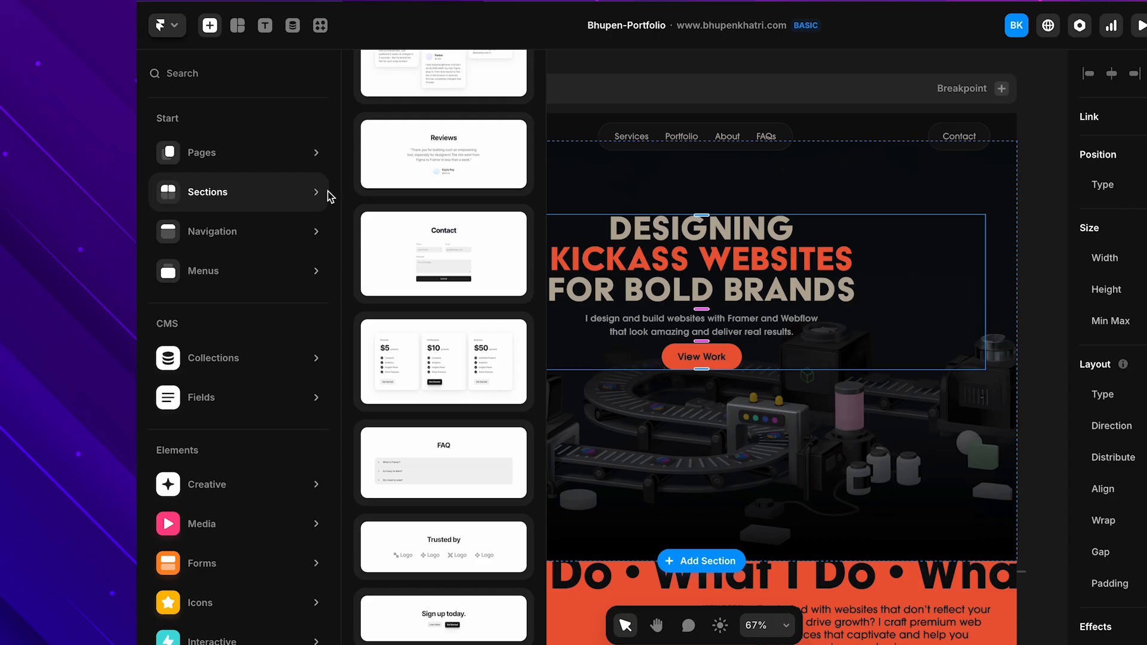
{"action": "mouse_move", "coordinate": [313, 230]}
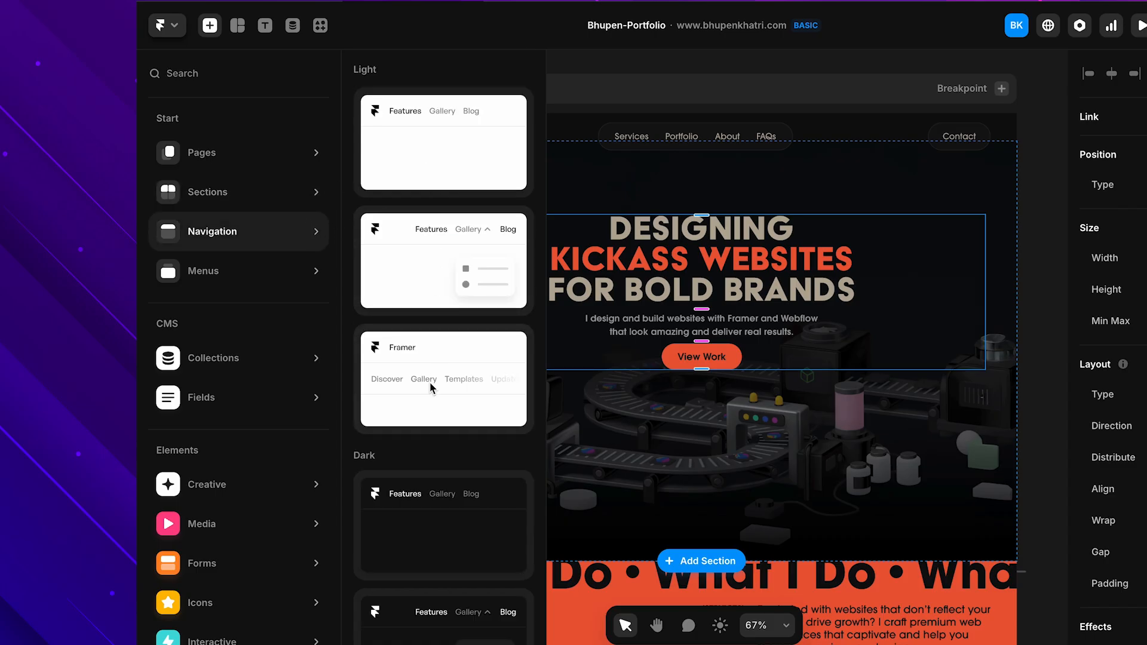
{"action": "scroll", "coordinate": [429, 397], "scroll_direction": "down", "scroll_amount": 4}
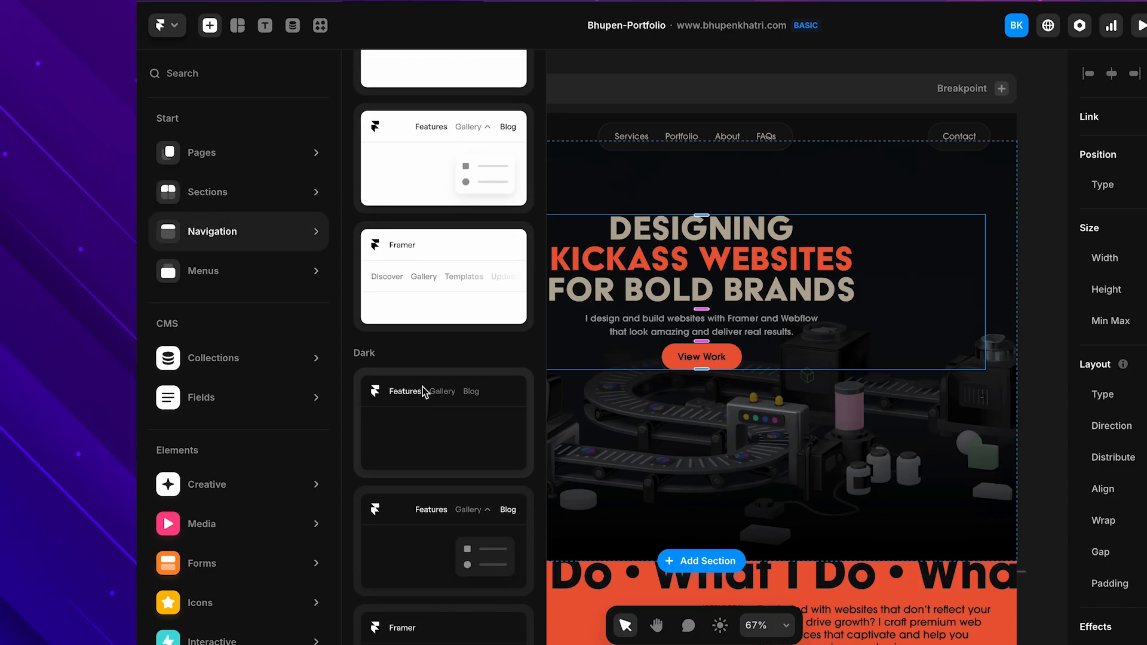
- Check the insertable CMS collections and browse the Creative elements
{"action": "mouse_move", "coordinate": [310, 366]}
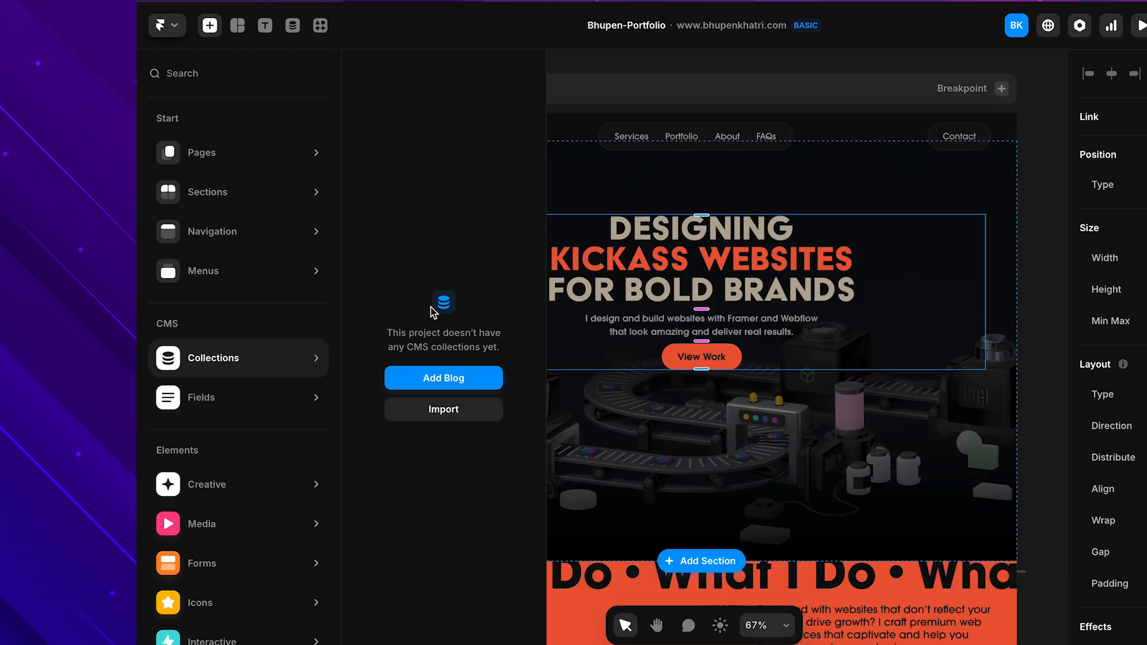
{"action": "left_click", "coordinate": [289, 495]}
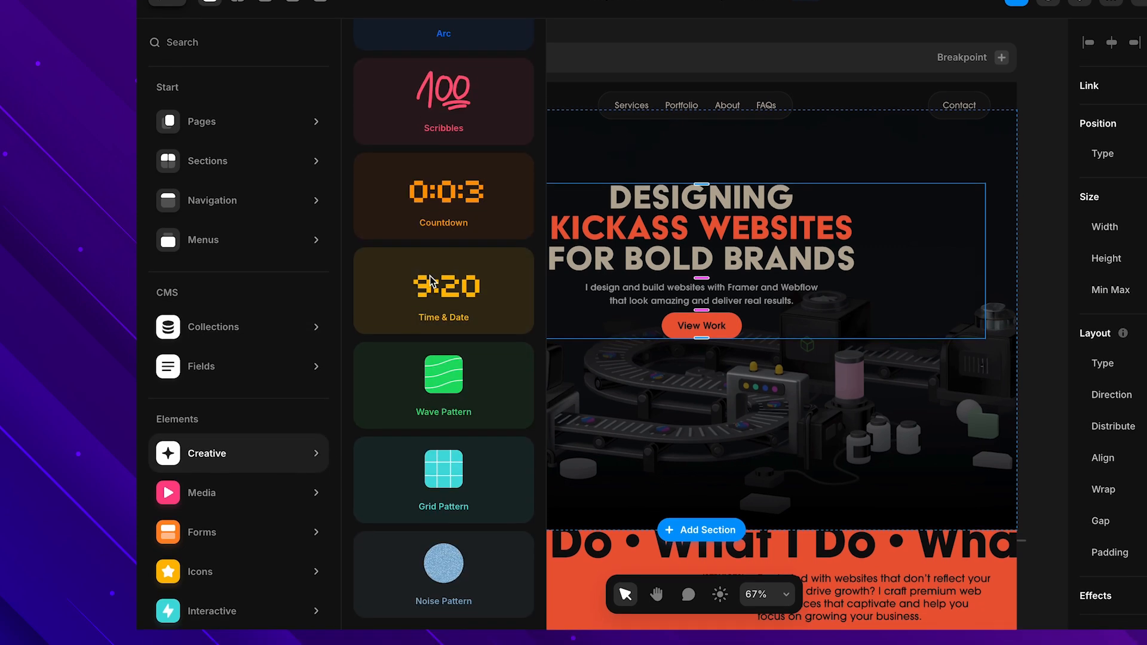
{"action": "scroll", "coordinate": [430, 281], "scroll_direction": "up", "scroll_amount": 3}
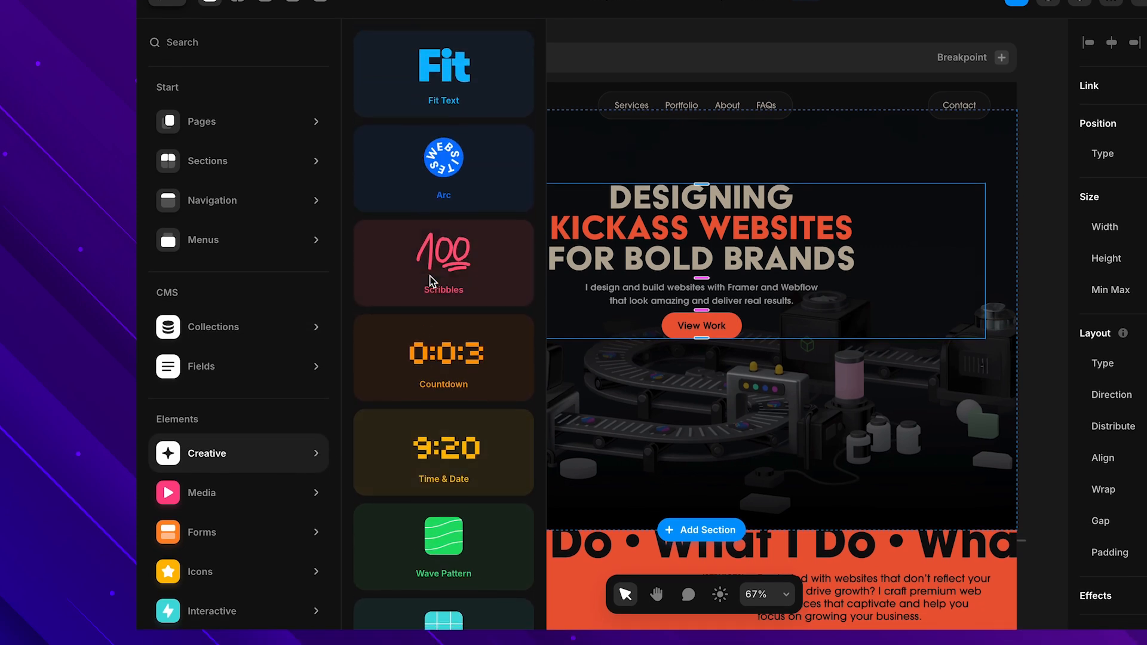
- Browse the rest of the insertable Creative elements, followed by the Media, Icons and Interactive elements
{"action": "scroll", "coordinate": [430, 281], "scroll_direction": "down", "scroll_amount": 3}
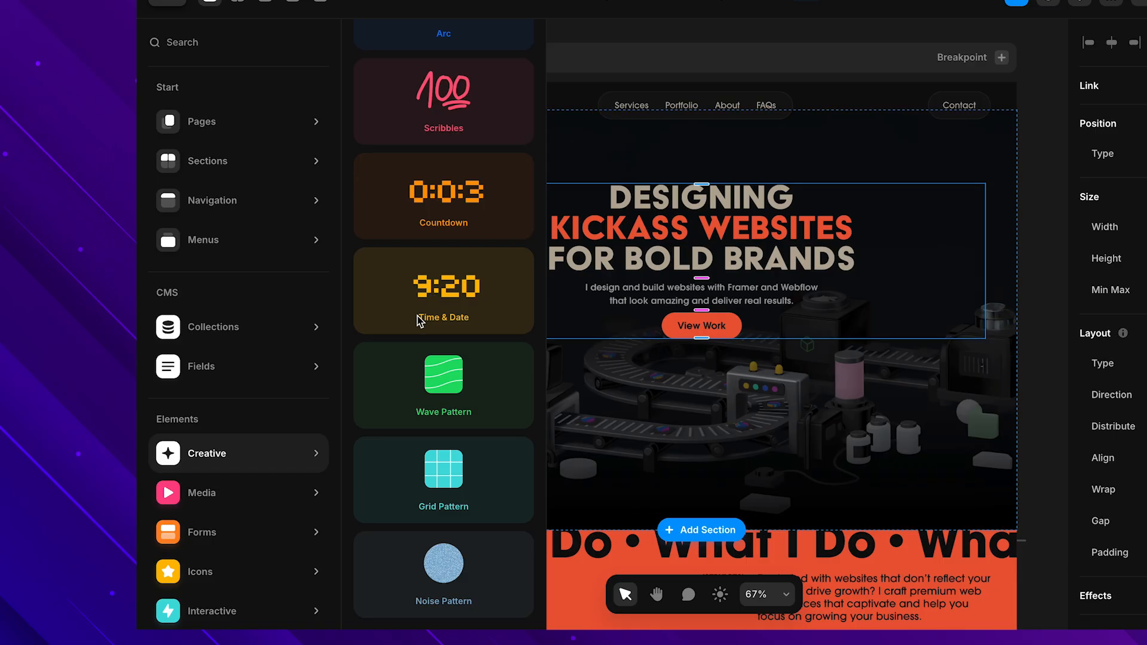
{"action": "mouse_move", "coordinate": [276, 507]}
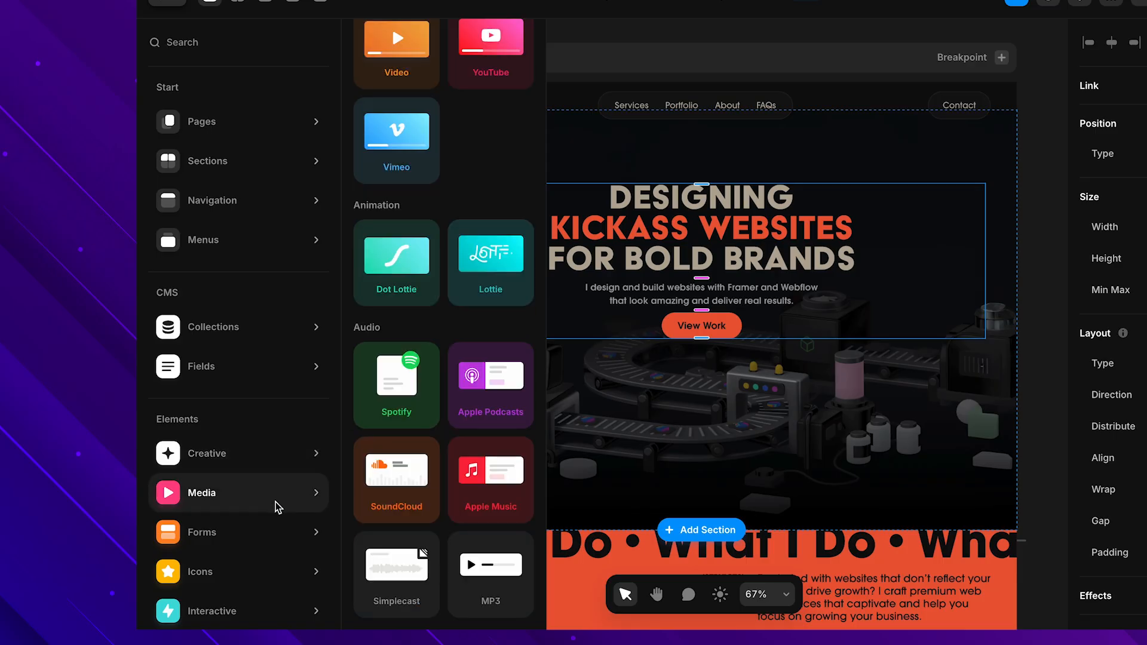
{"action": "mouse_move", "coordinate": [273, 566]}
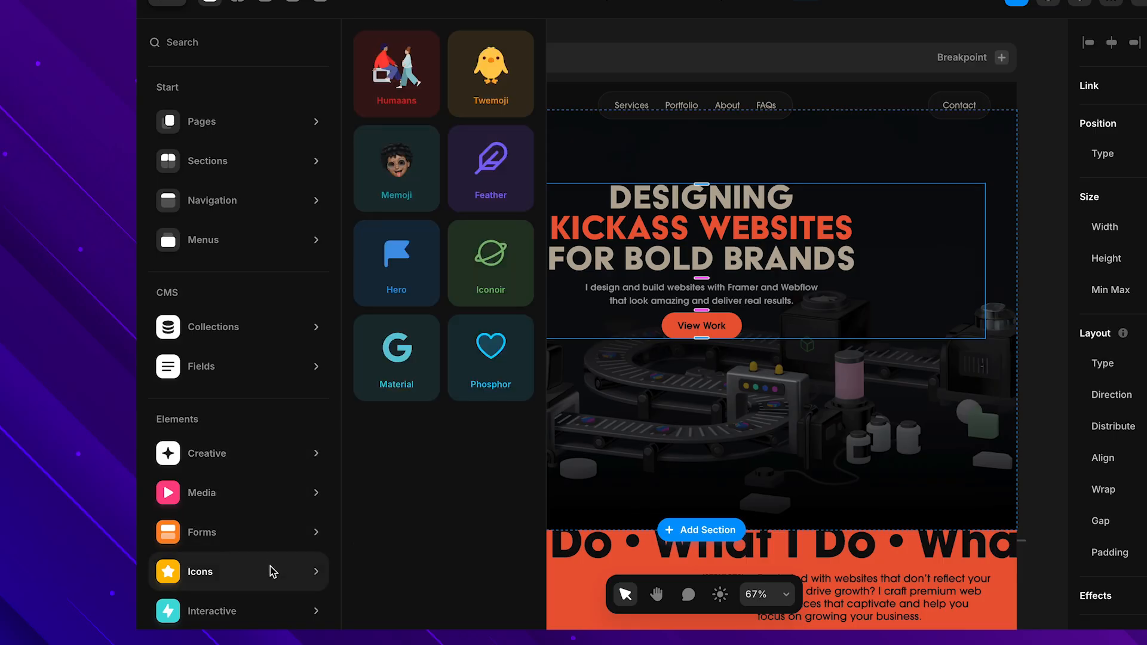
{"action": "mouse_move", "coordinate": [268, 601]}
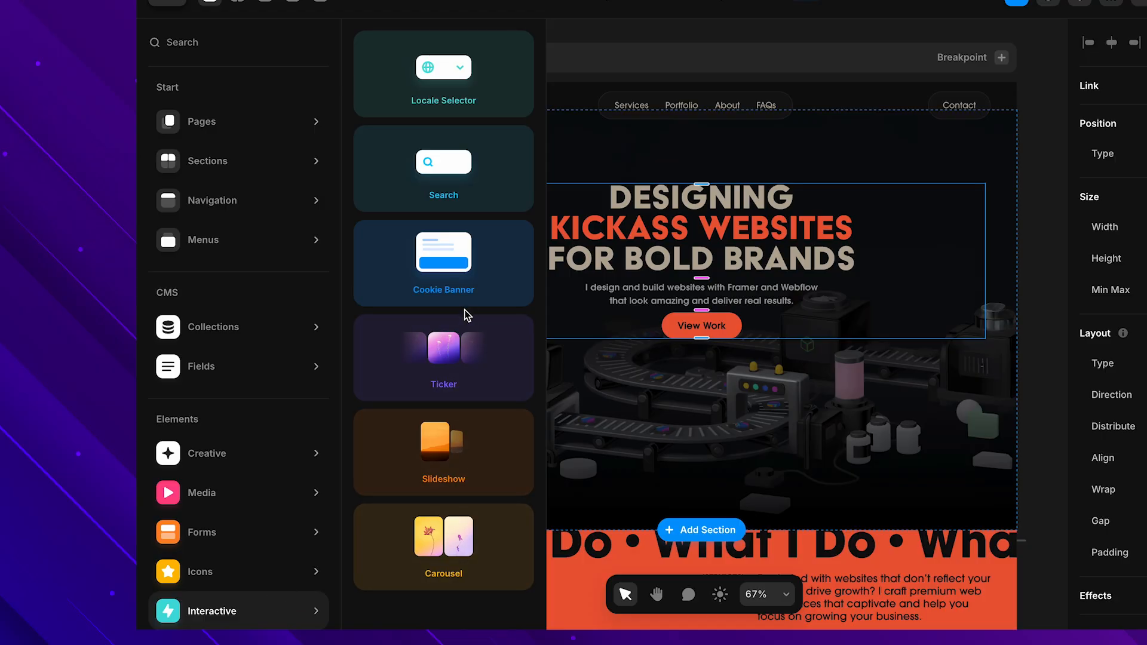
{"action": "mouse_move", "coordinate": [289, 468]}
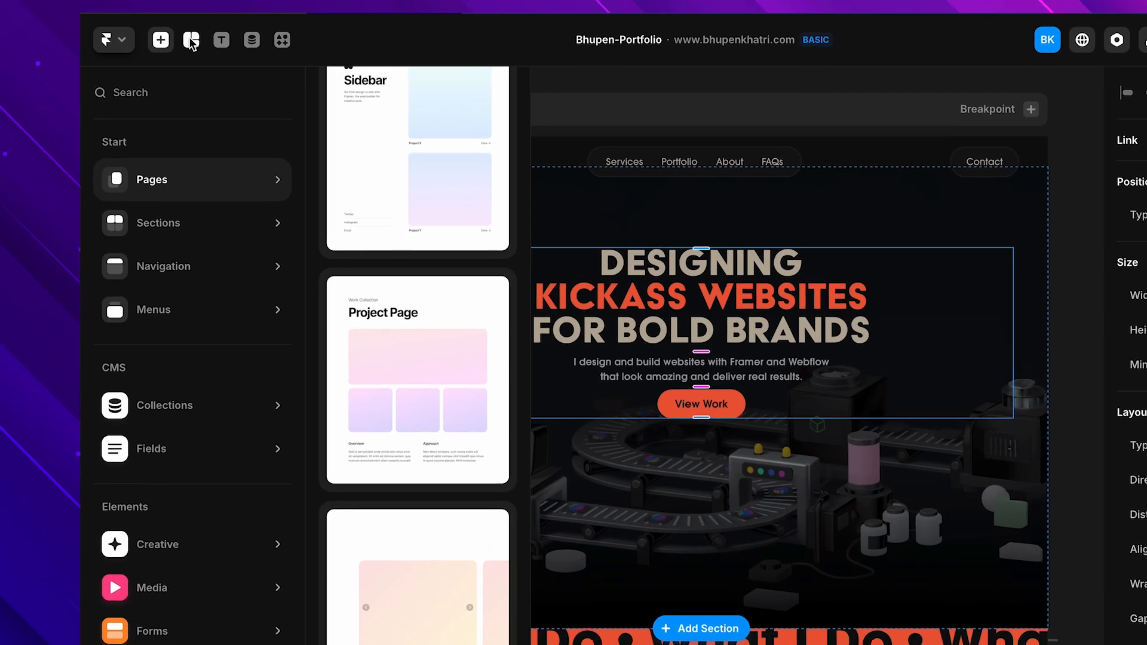
- Look over the layout tools and the project's CMS collections, and check the featured plugins before closing their list
{"action": "left_click", "coordinate": [190, 39]}
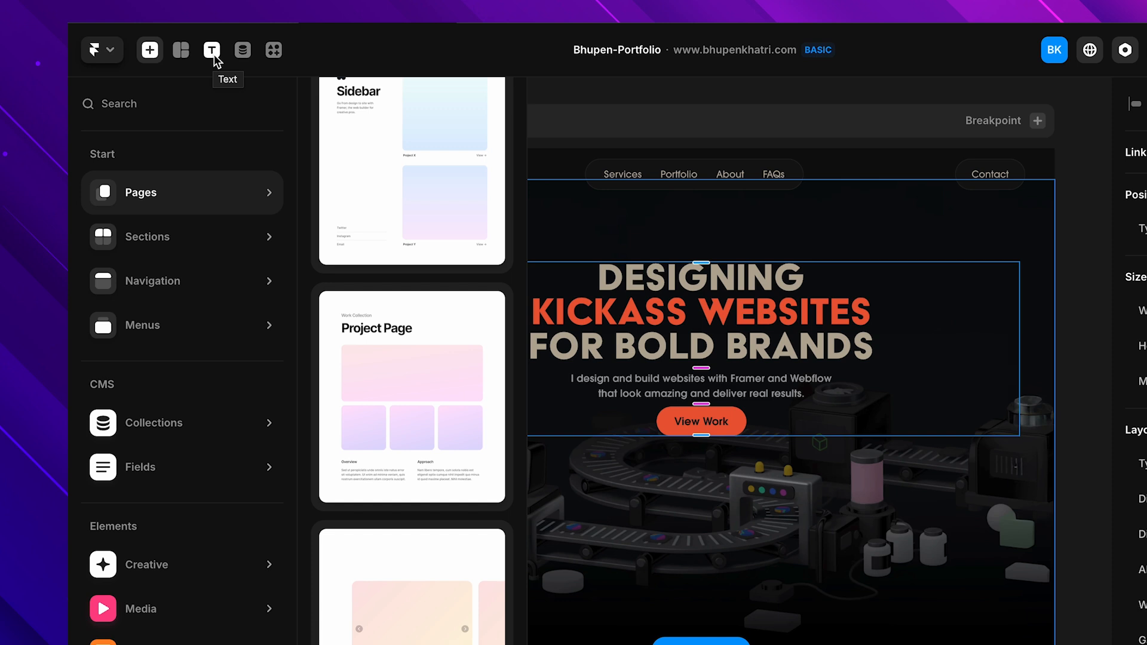
{"action": "left_click", "coordinate": [244, 50]}
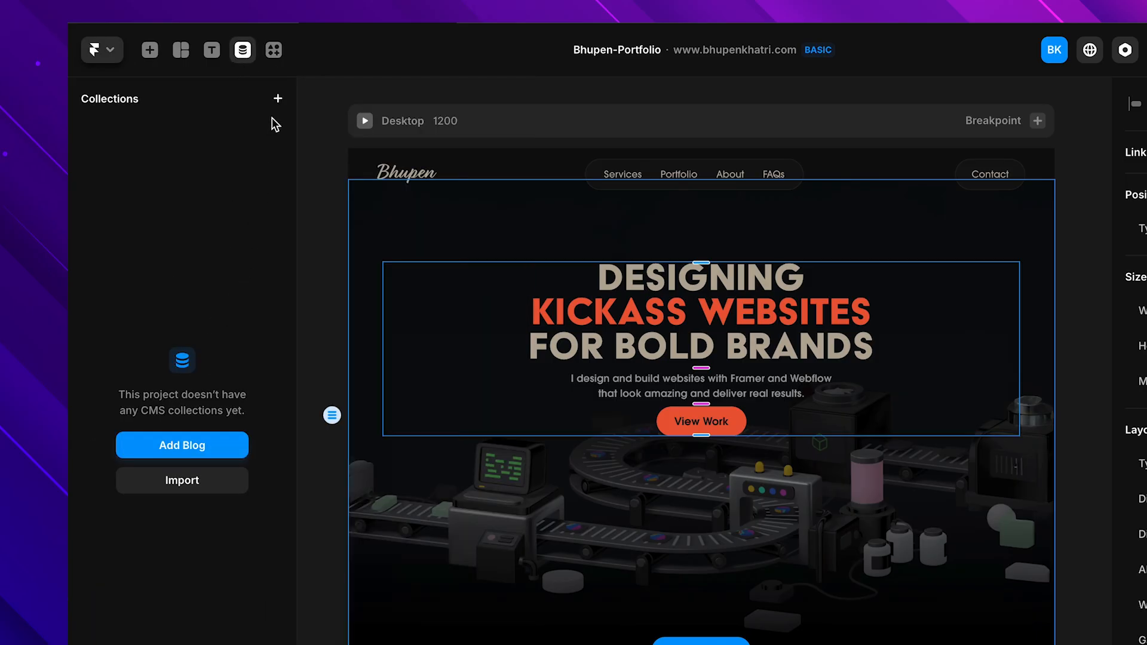
{"action": "left_click", "coordinate": [273, 49]}
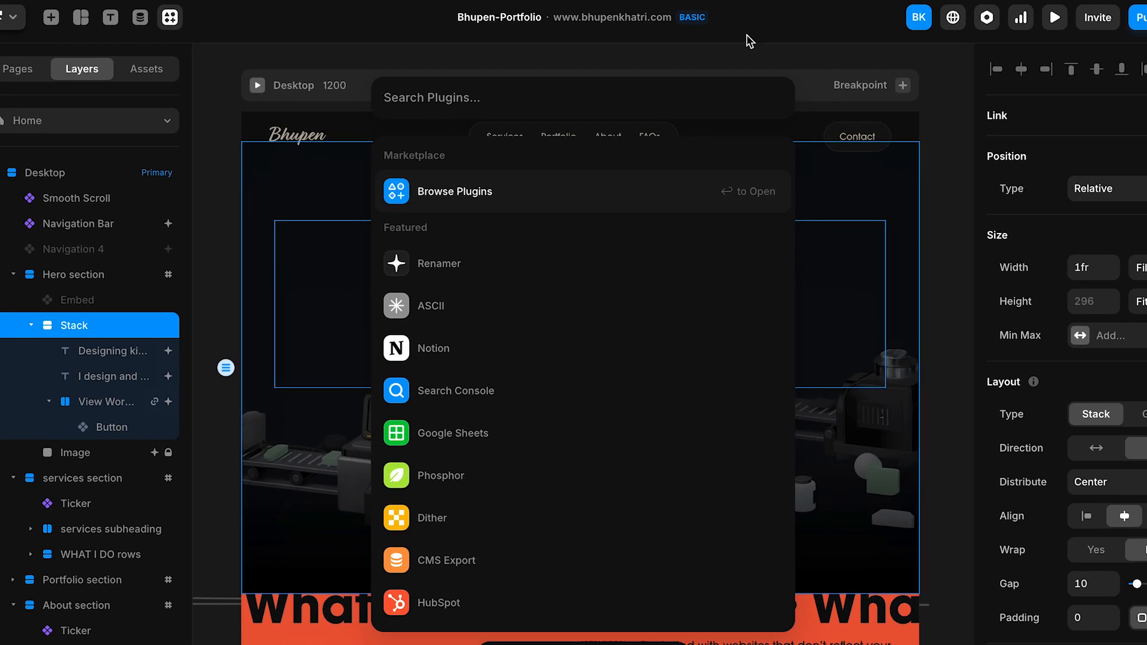
{"action": "key", "text": "Escape"}
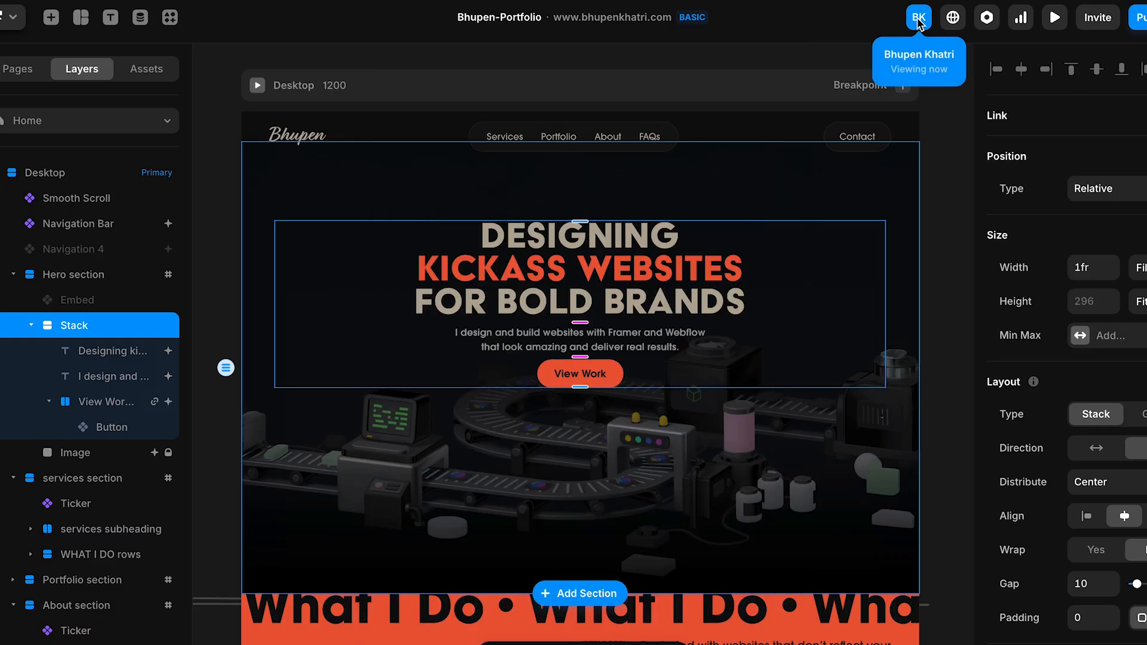
- Check the project's invite and access options, and look at the site's localization
{"action": "left_click", "coordinate": [919, 19]}
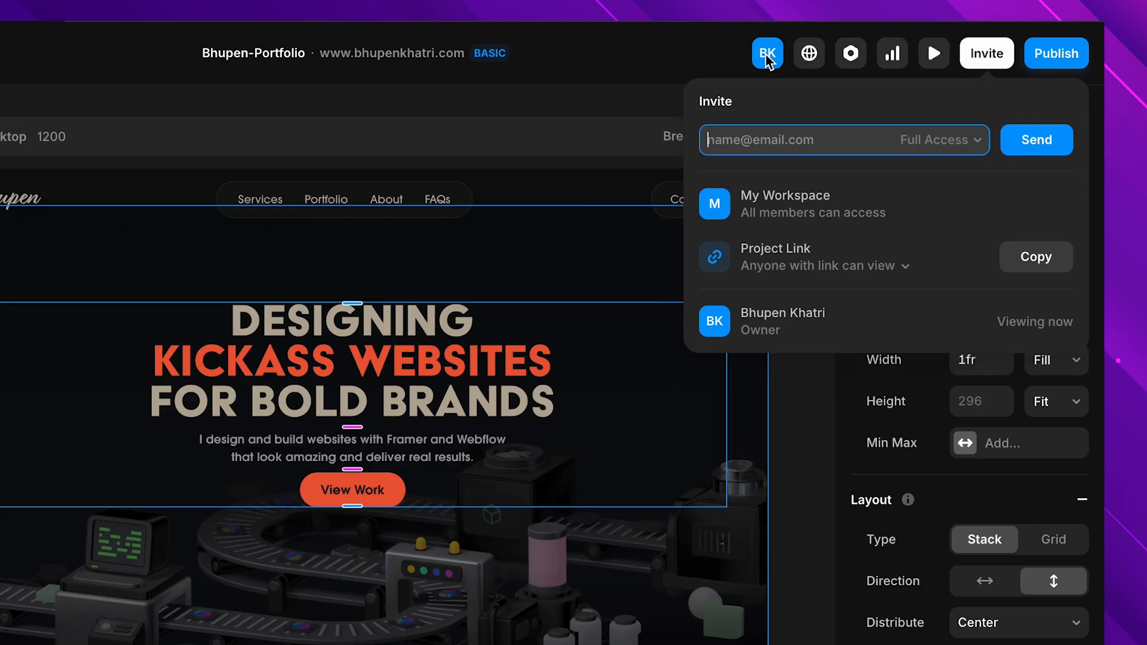
{"action": "left_click", "coordinate": [811, 55]}
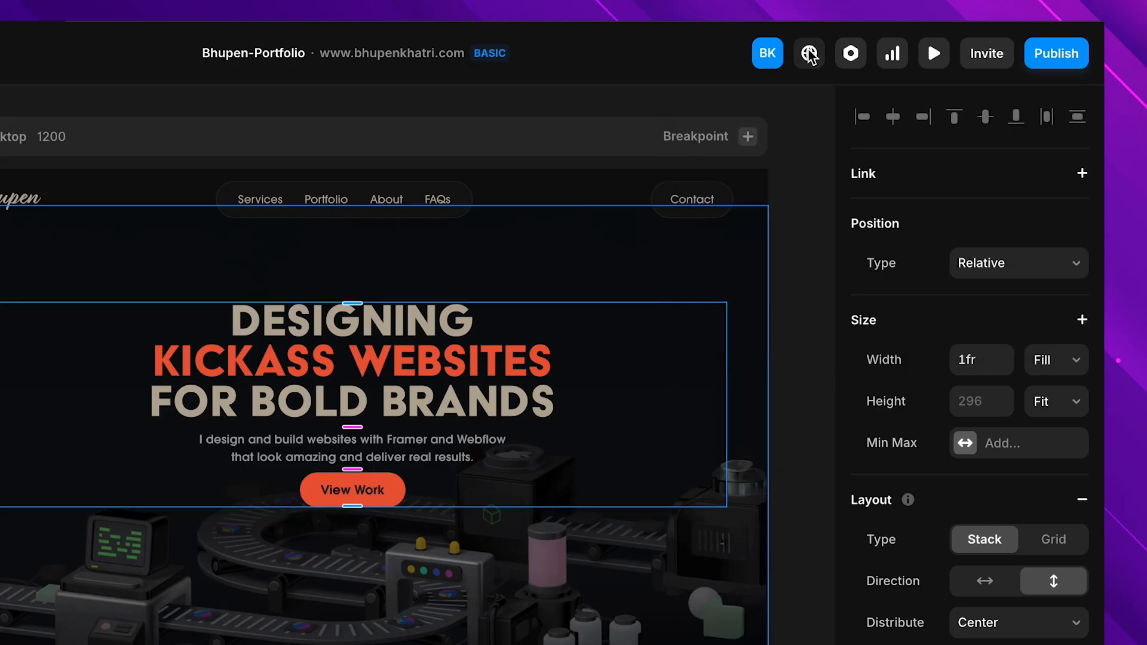
{"action": "left_click", "coordinate": [810, 54]}
- Look over the Site Settings with the title, language and description, and return to the canvas
{"action": "left_click", "coordinate": [849, 58]}
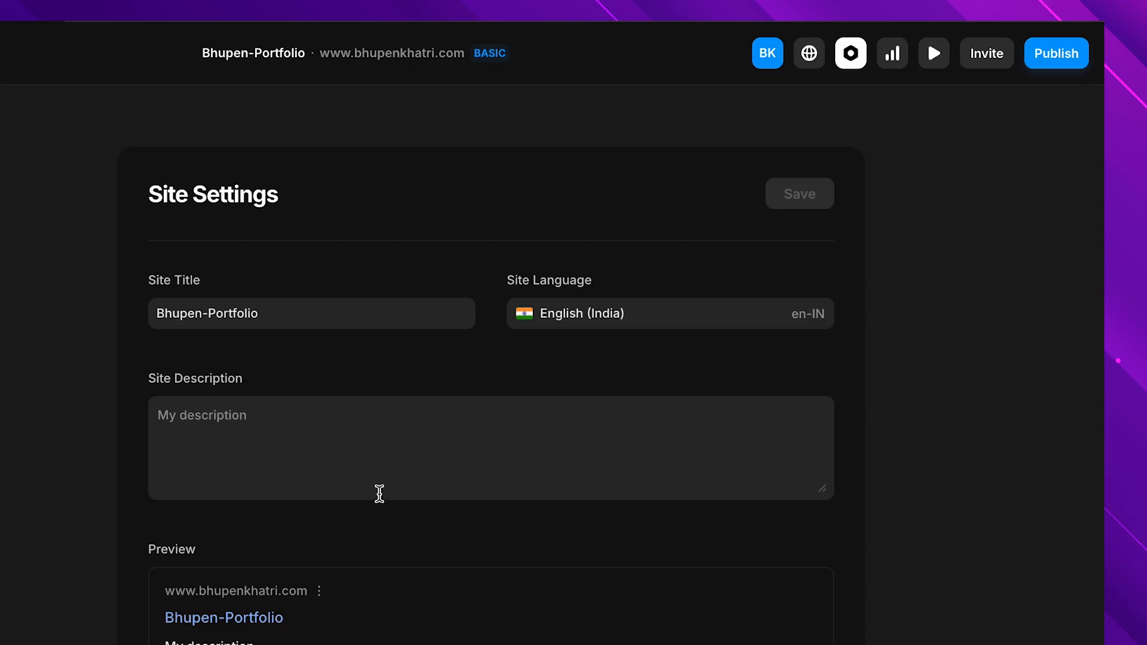
{"action": "scroll", "coordinate": [379, 494], "scroll_direction": "down", "scroll_amount": 1}
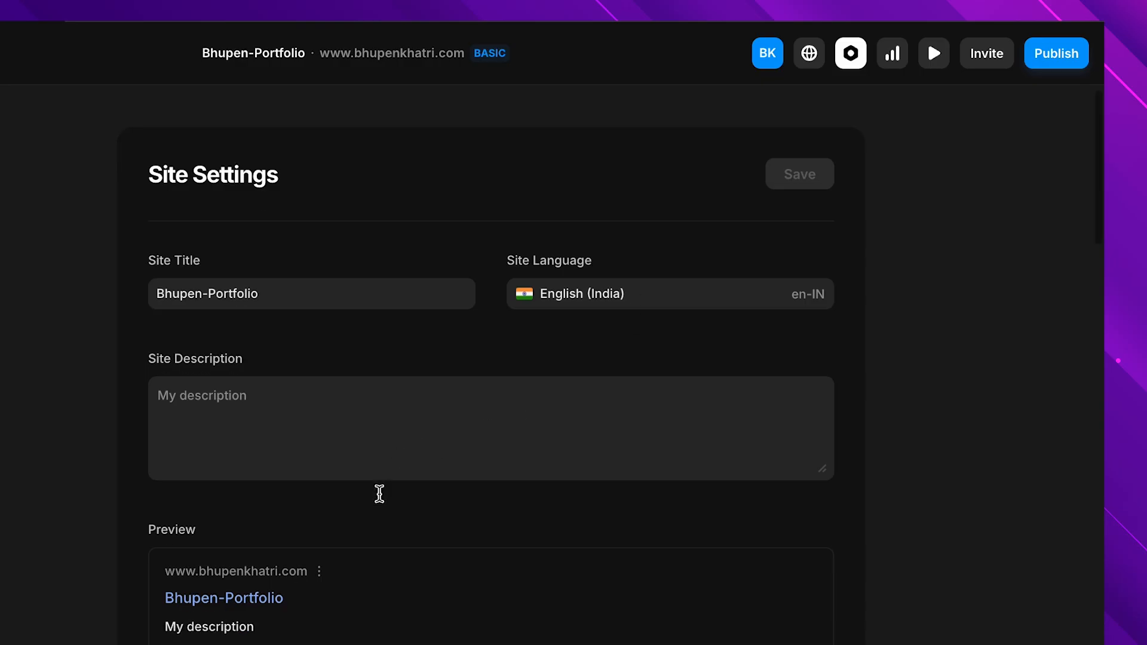
{"action": "key", "text": "Escape"}
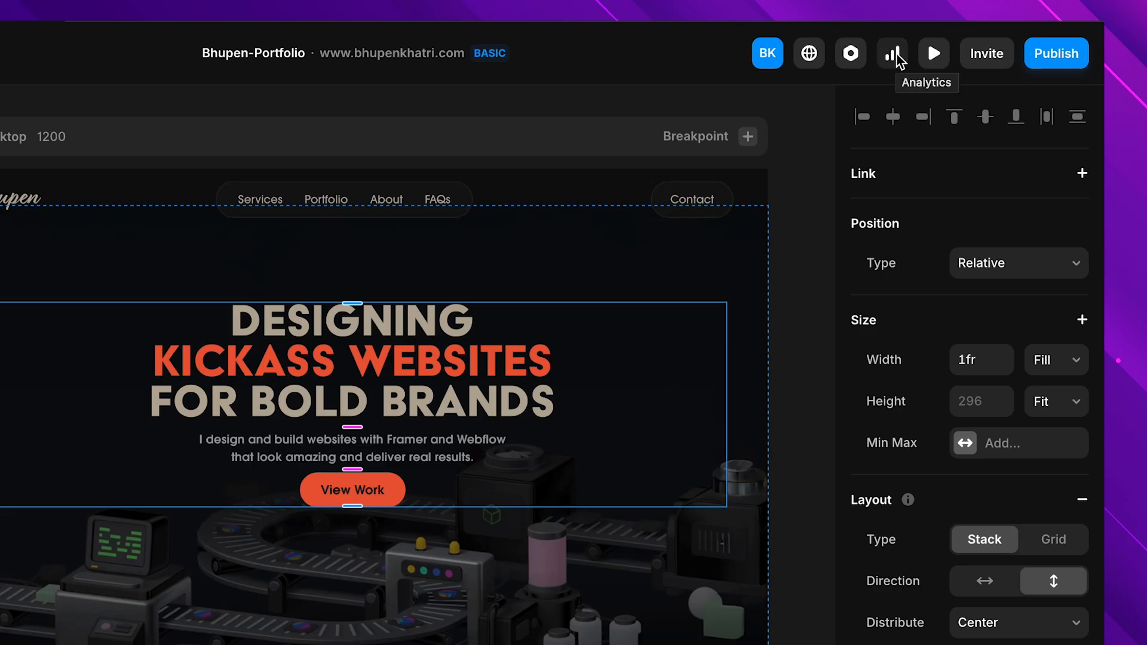
- Preview the site at desktop size, look through the page and return to the editor
{"action": "left_click", "coordinate": [935, 55]}
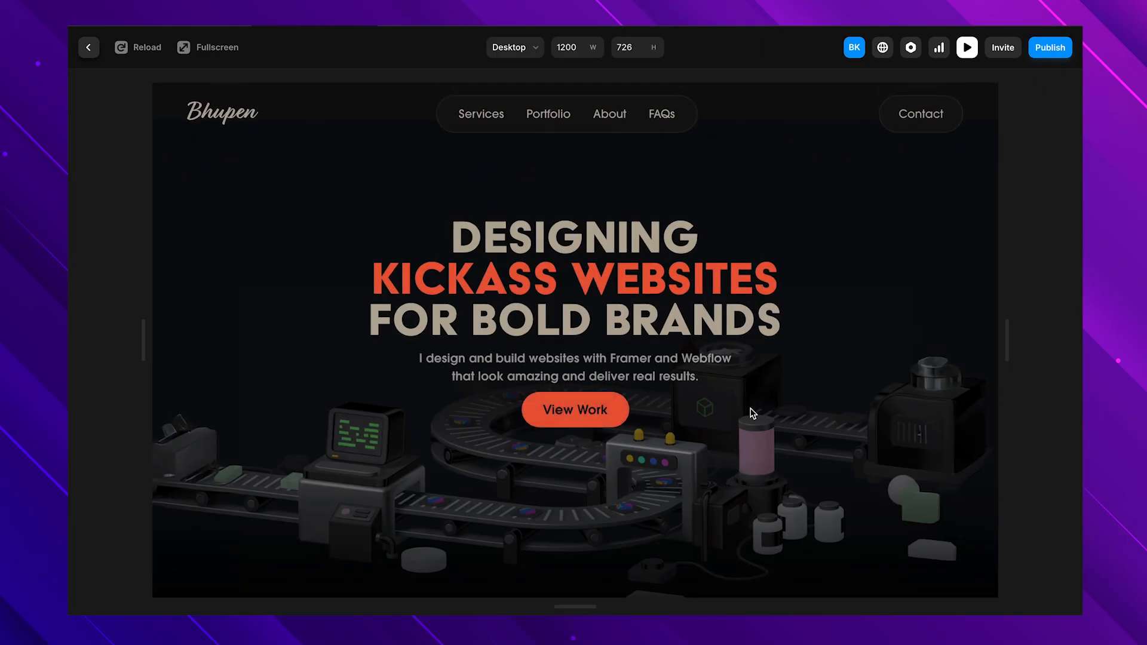
{"action": "scroll", "coordinate": [752, 414], "scroll_direction": "down", "scroll_amount": 5}
{"action": "scroll", "coordinate": [752, 411], "scroll_direction": "up", "scroll_amount": 5}
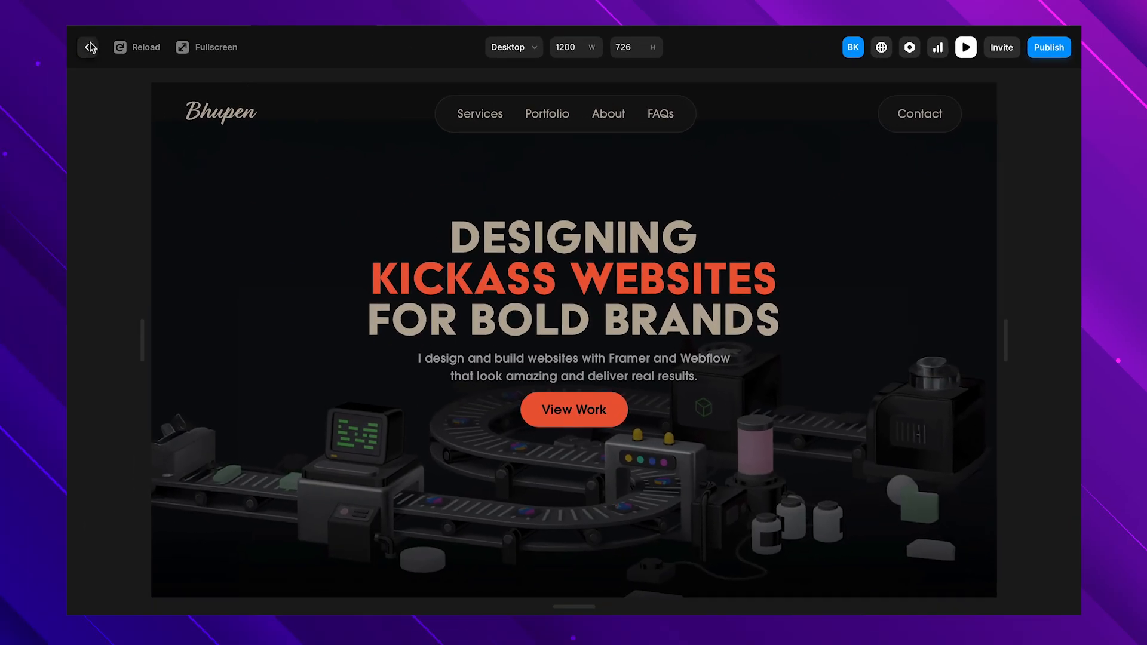
{"action": "left_click", "coordinate": [91, 47]}
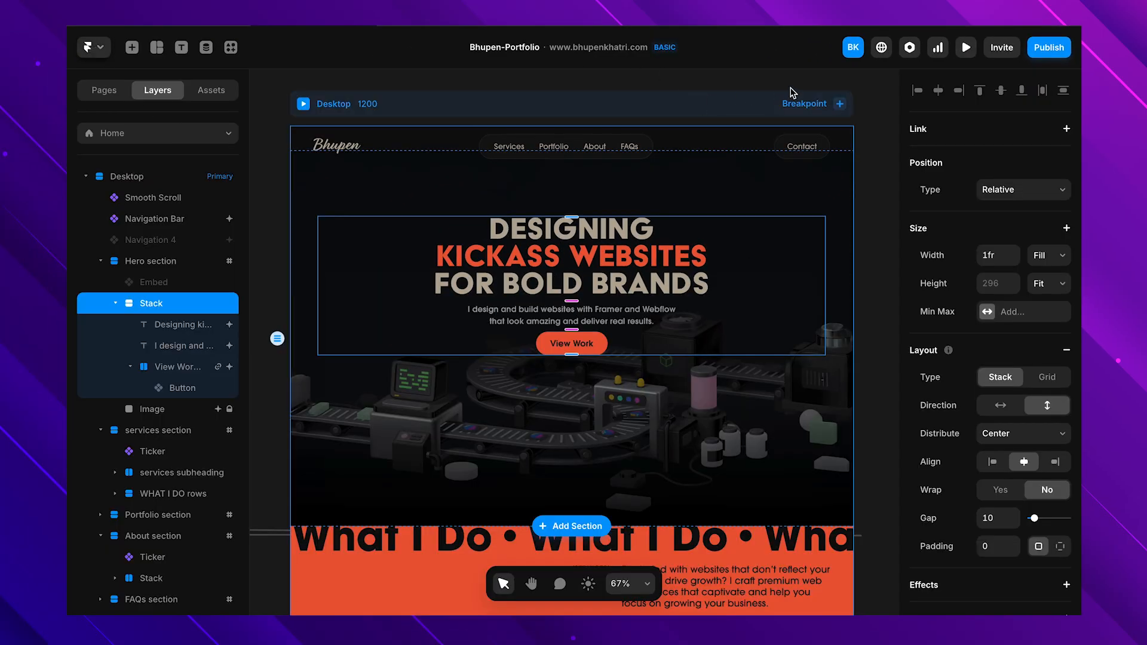
- Compare the Desktop, Tablet and Phone breakpoints of the Home page on the canvas
{"action": "scroll", "coordinate": [782, 80], "scroll_direction": "down", "scroll_amount": 5}
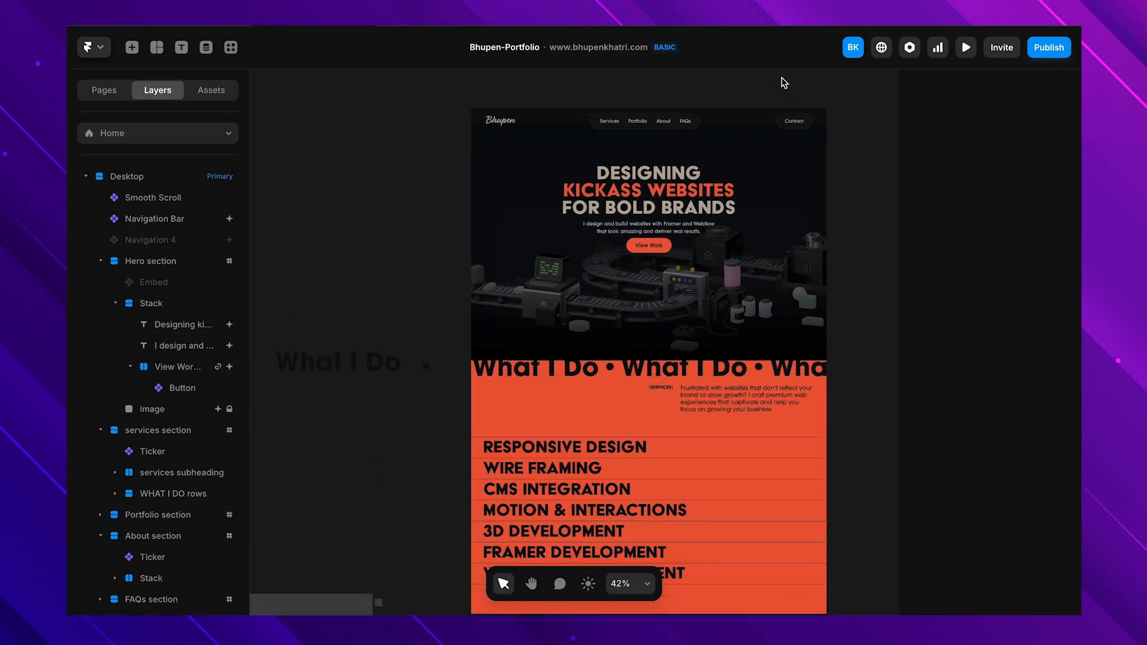
{"action": "scroll", "coordinate": [864, 264], "scroll_direction": "down", "scroll_amount": 4}
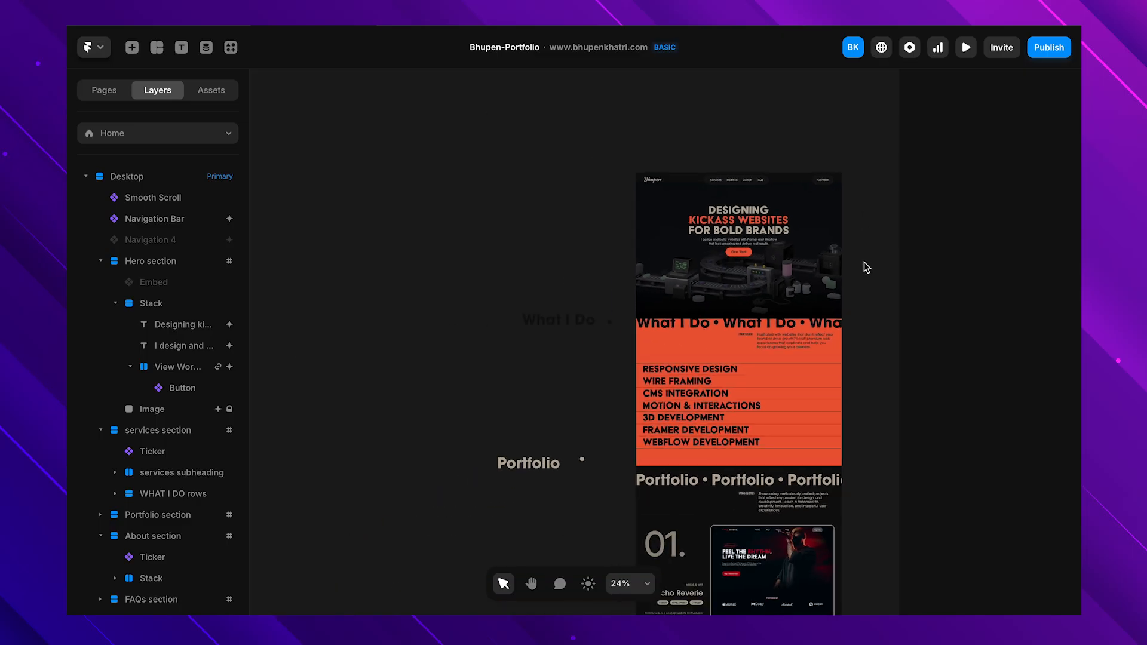
{"action": "scroll", "coordinate": [864, 265], "scroll_direction": "down", "scroll_amount": 3}
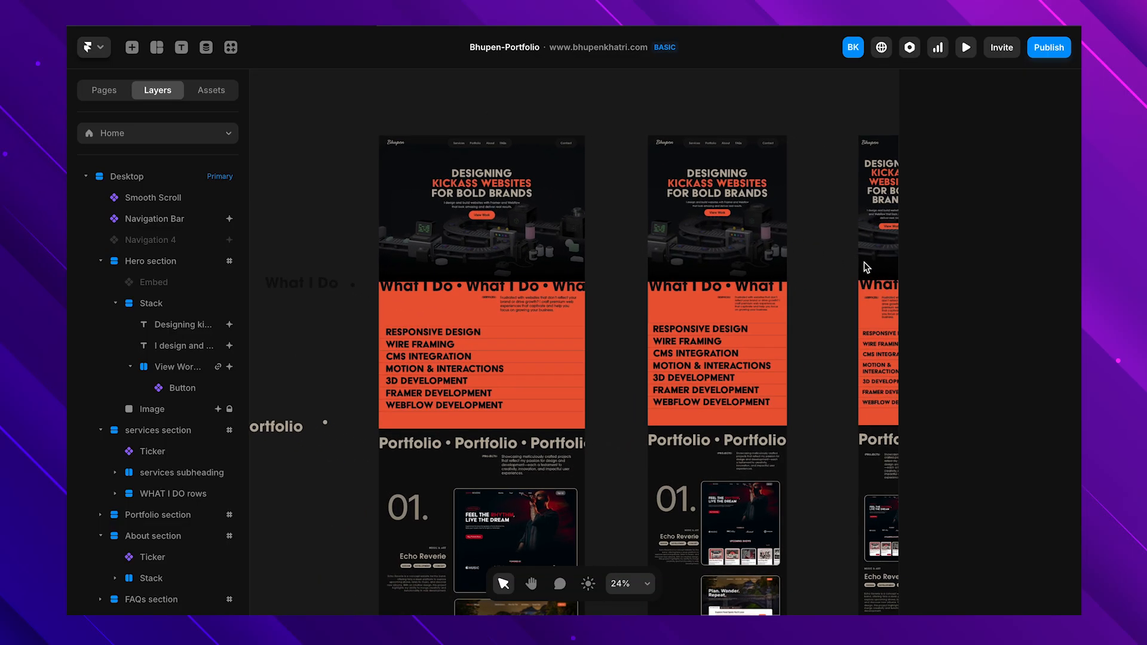
{"action": "scroll", "coordinate": [864, 265], "scroll_direction": "right", "scroll_amount": 3}
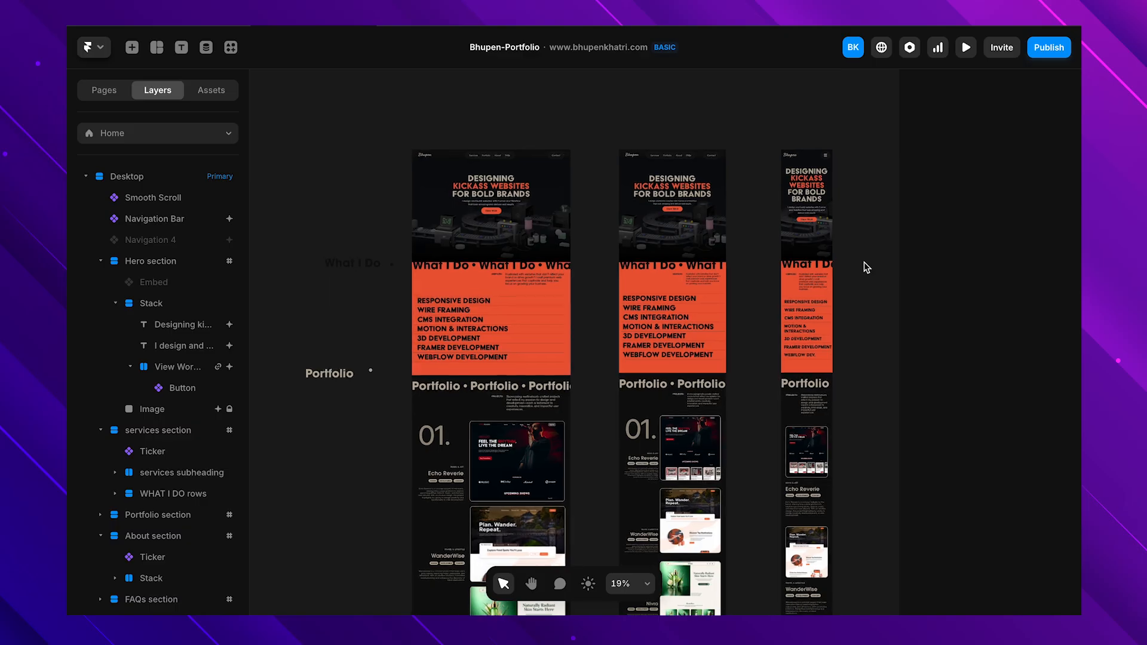
{"action": "scroll", "coordinate": [866, 267], "scroll_direction": "right", "scroll_amount": 3}
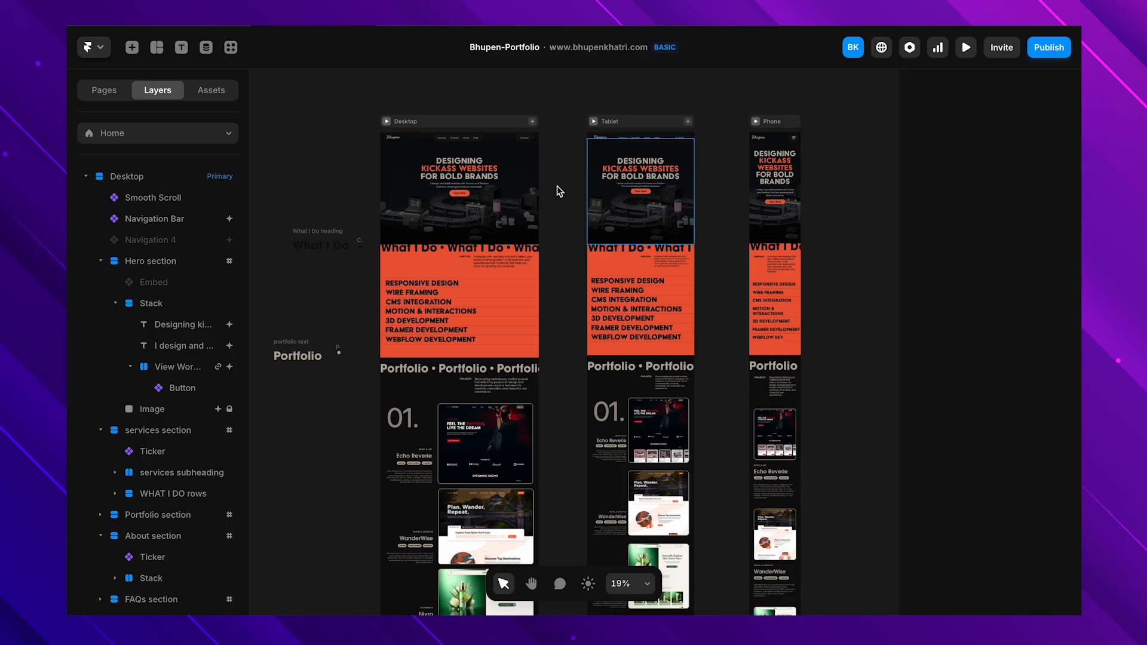
{"action": "scroll", "coordinate": [461, 181], "scroll_direction": "up", "scroll_amount": 5}
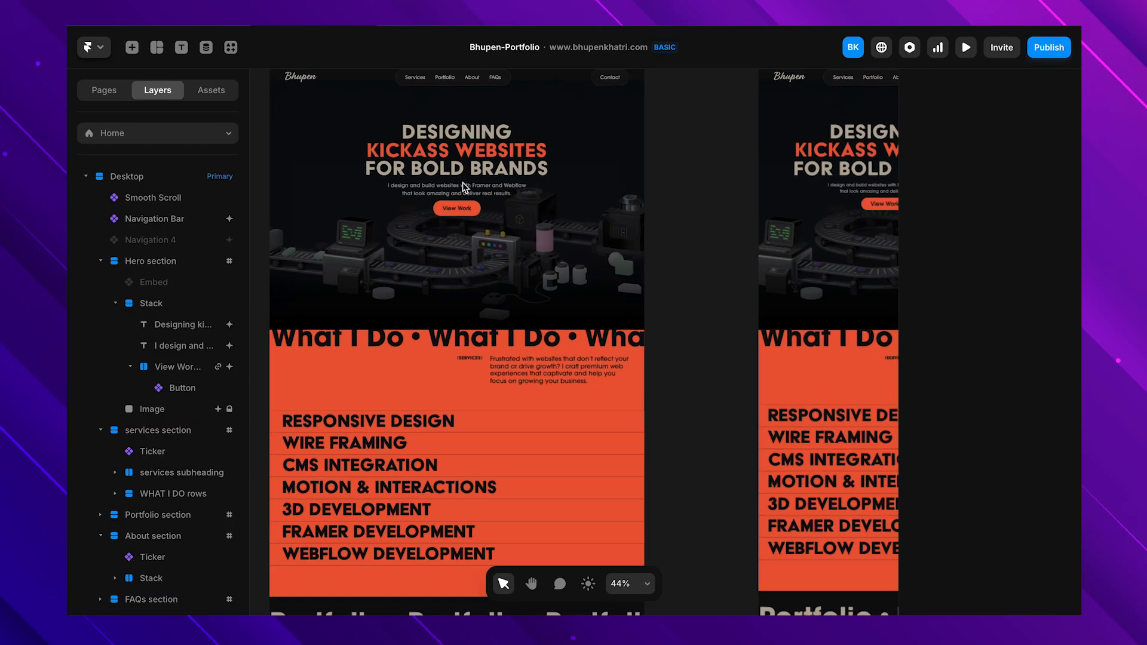
- Review the hero heading's text, size and position properties and the pages it can link to, and deselect it
{"action": "left_click", "coordinate": [166, 338]}
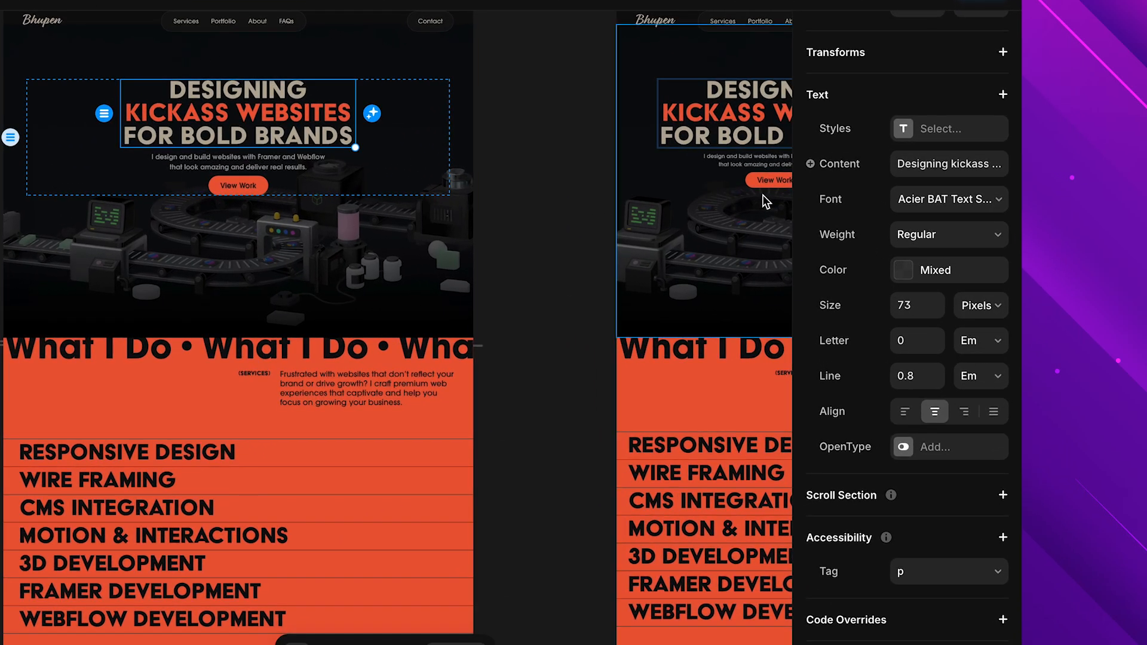
{"action": "scroll", "coordinate": [832, 248], "scroll_direction": "up", "scroll_amount": 8}
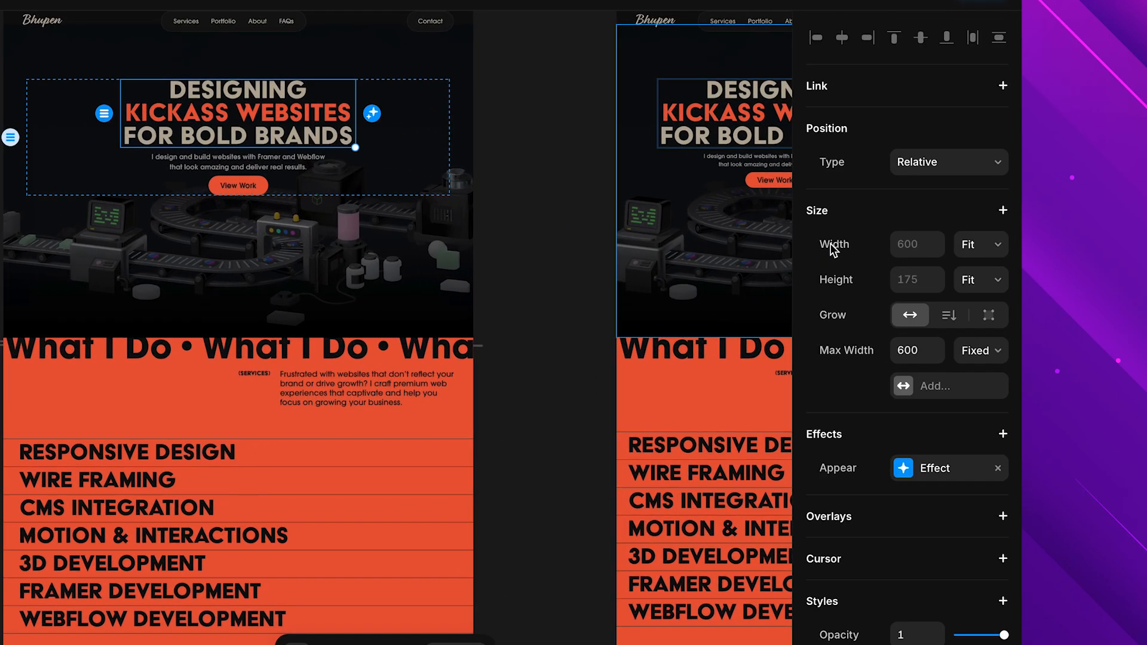
{"action": "left_click", "coordinate": [1003, 86]}
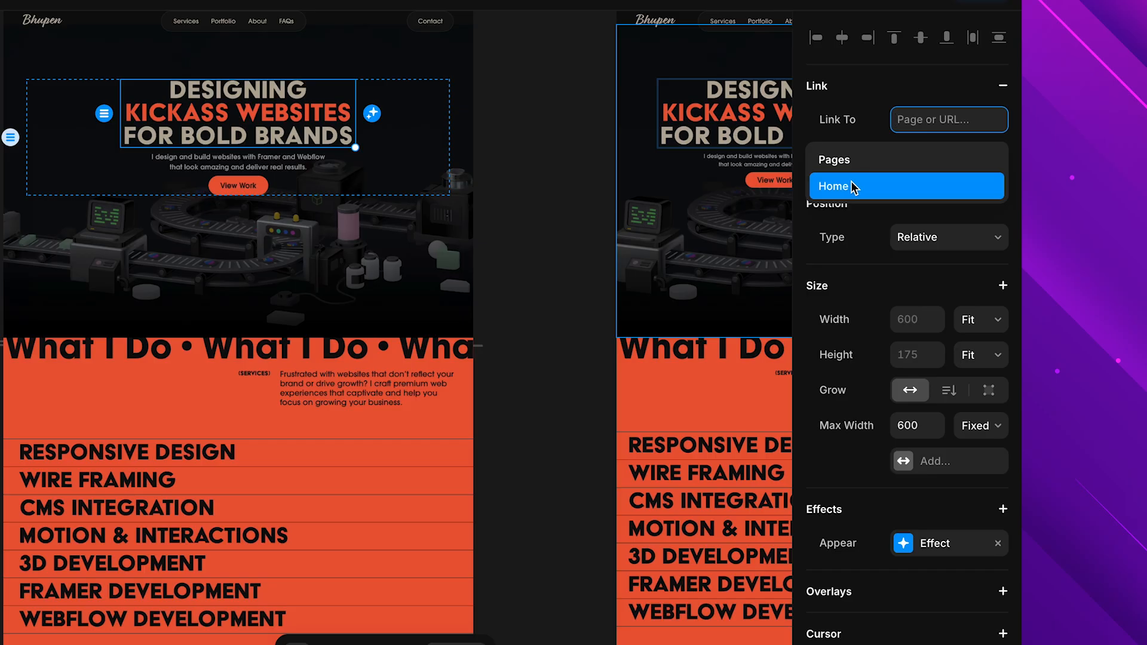
{"action": "left_click", "coordinate": [547, 141]}
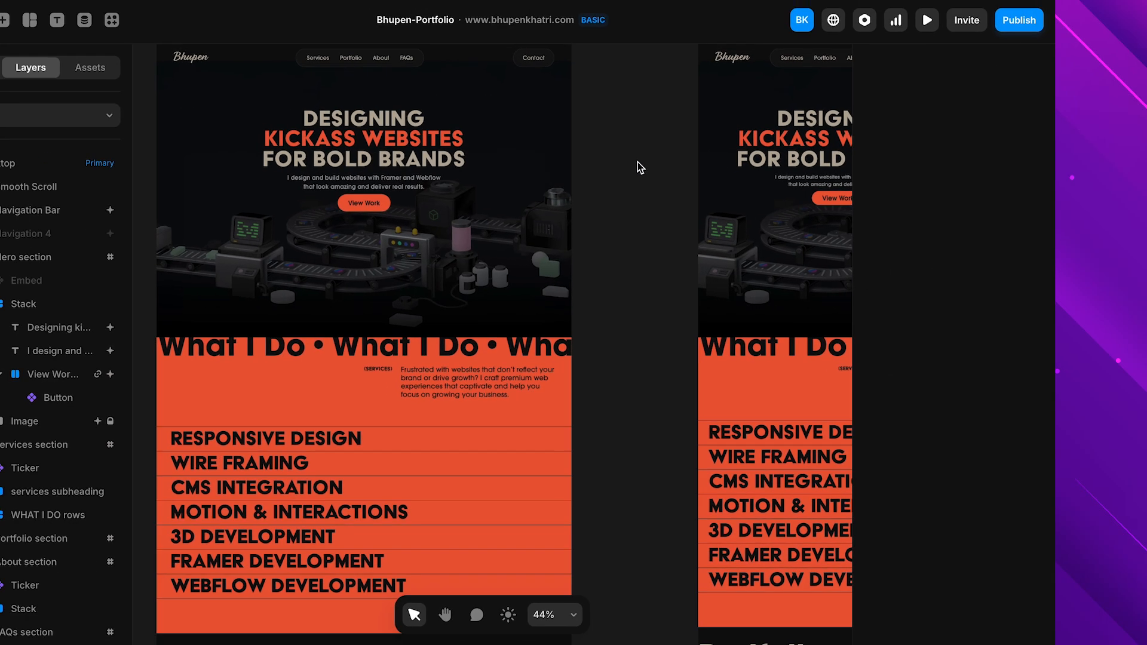
- Open the Navigation Bar component, inspect the link settings of its Services item and return to the Home page
{"action": "scroll", "coordinate": [637, 163], "scroll_direction": "up", "scroll_amount": 2}
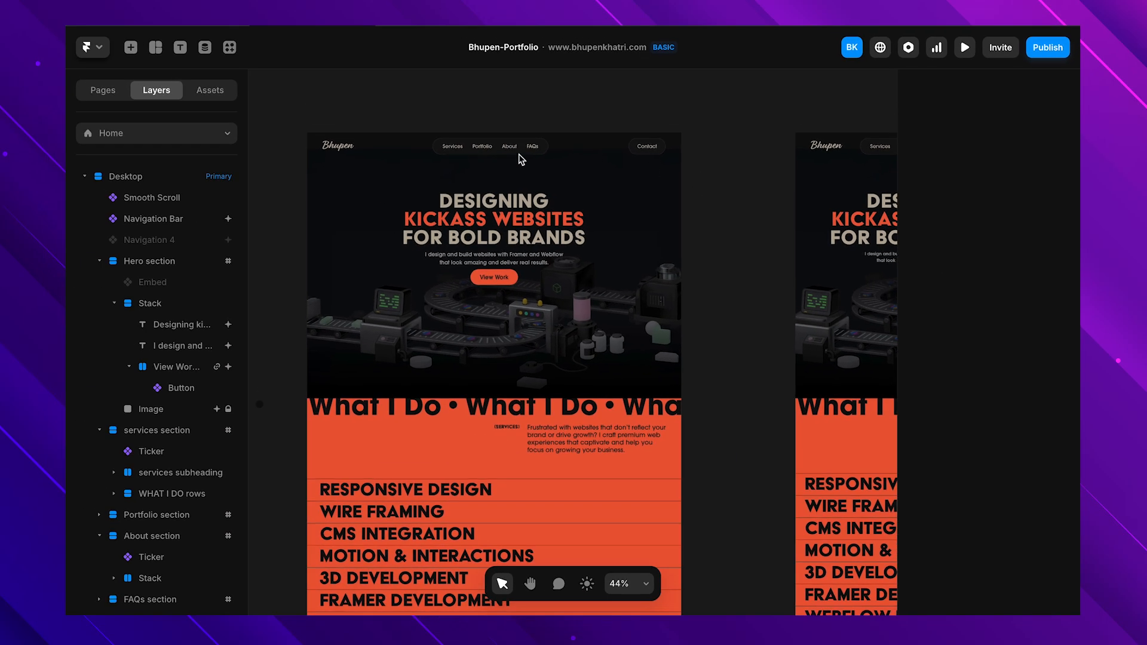
{"action": "double_click", "coordinate": [284, 60]}
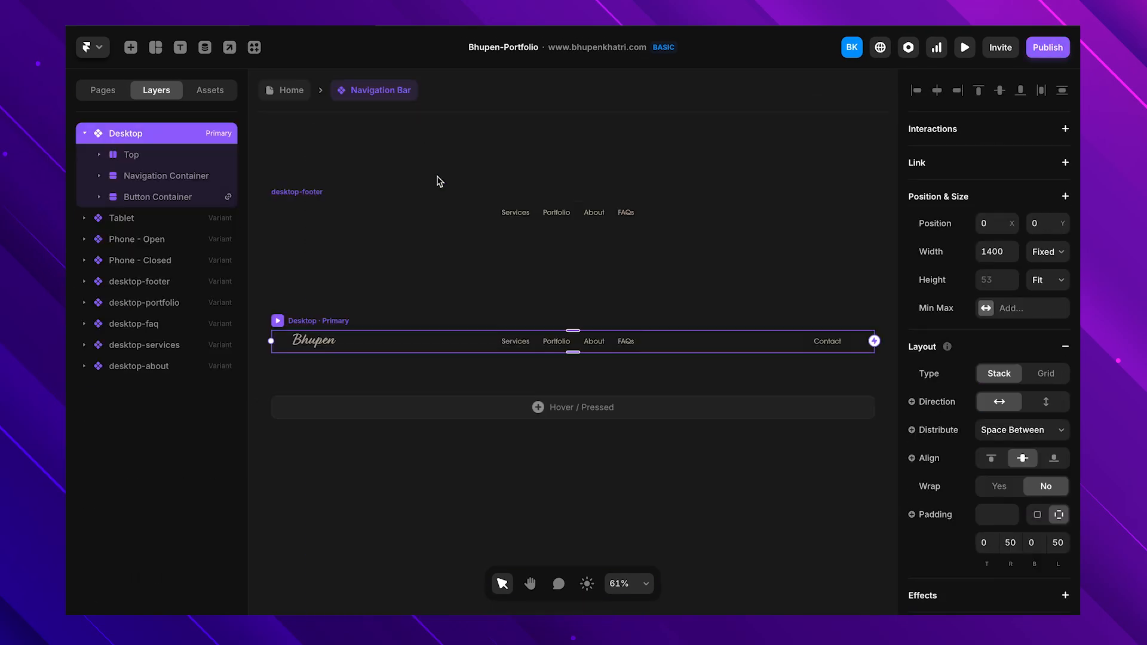
{"action": "left_click", "coordinate": [517, 343]}
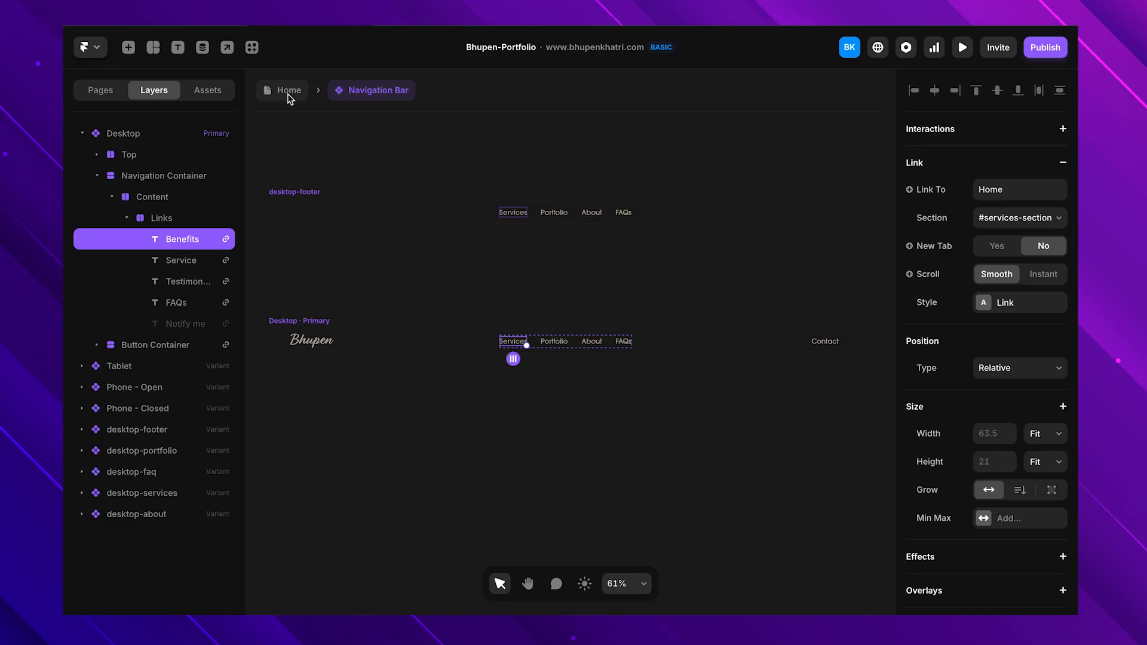
{"action": "left_click", "coordinate": [286, 93]}
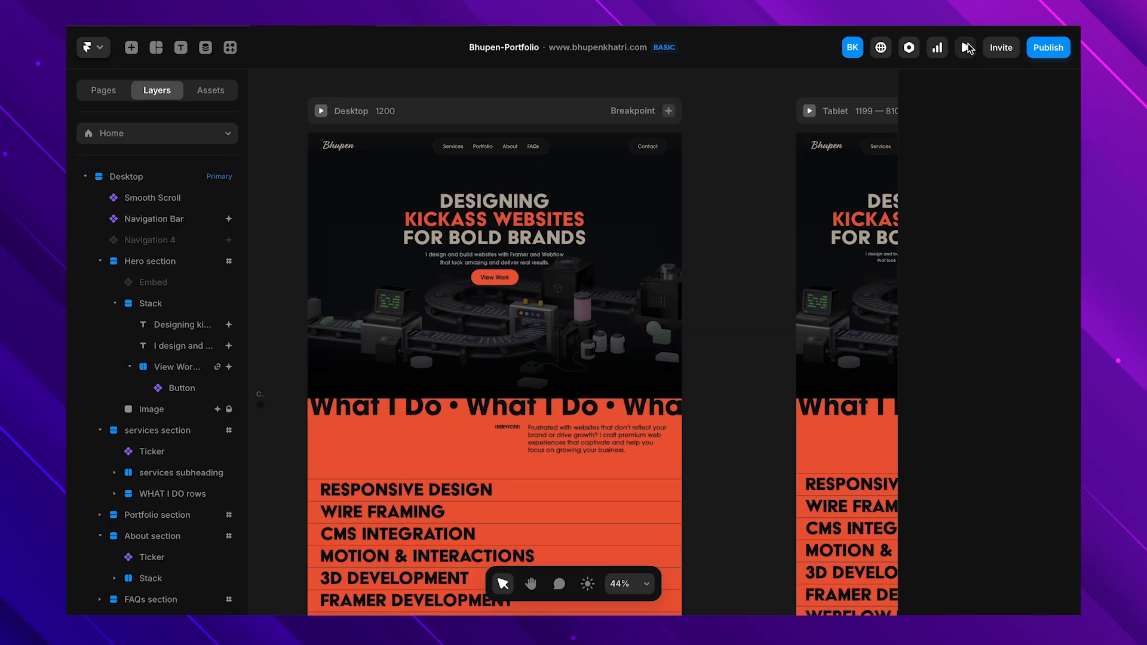
- Preview the site, return to the editor and inspect the extra minimum and maximum size options of the hero heading
{"action": "left_click", "coordinate": [966, 48]}
{"action": "left_click", "coordinate": [486, 118]}
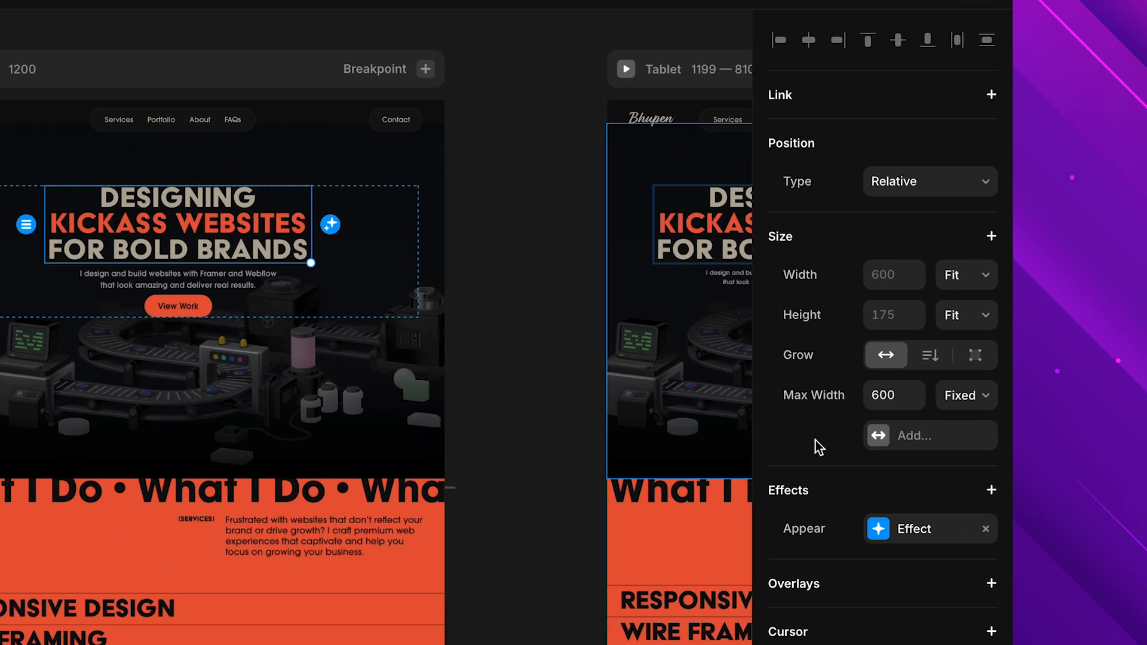
{"action": "left_click", "coordinate": [877, 436]}
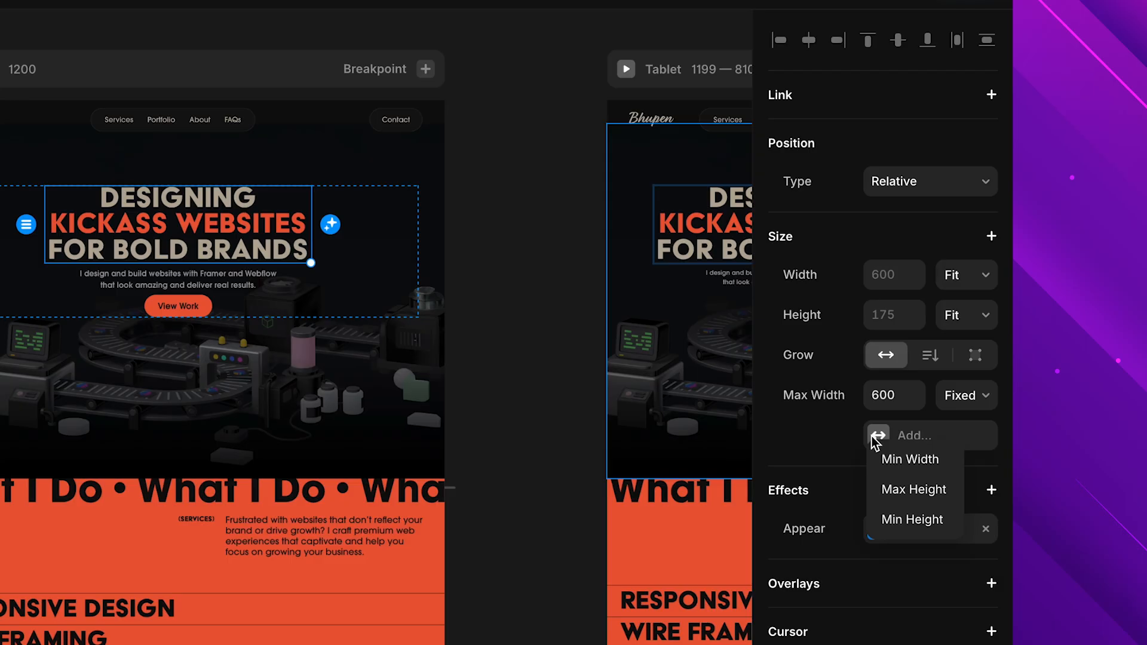
- Look through the effect, overlay and cursor options available for the hero heading without adding any
{"action": "scroll", "coordinate": [874, 441], "scroll_direction": "down", "scroll_amount": 5}
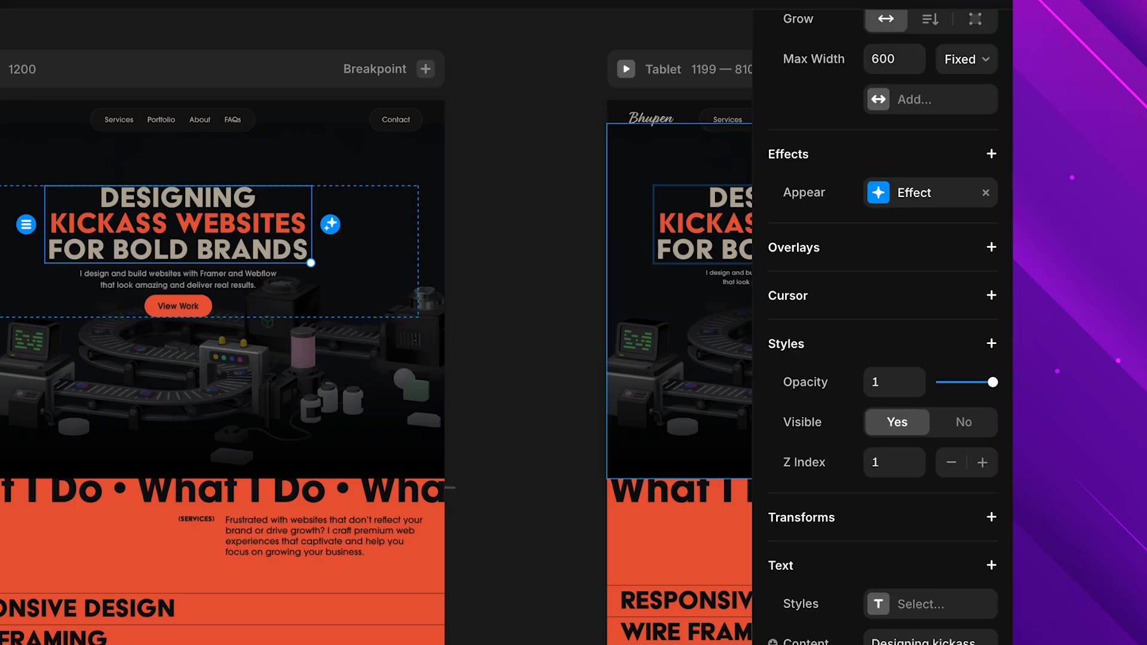
{"action": "left_click", "coordinate": [991, 154]}
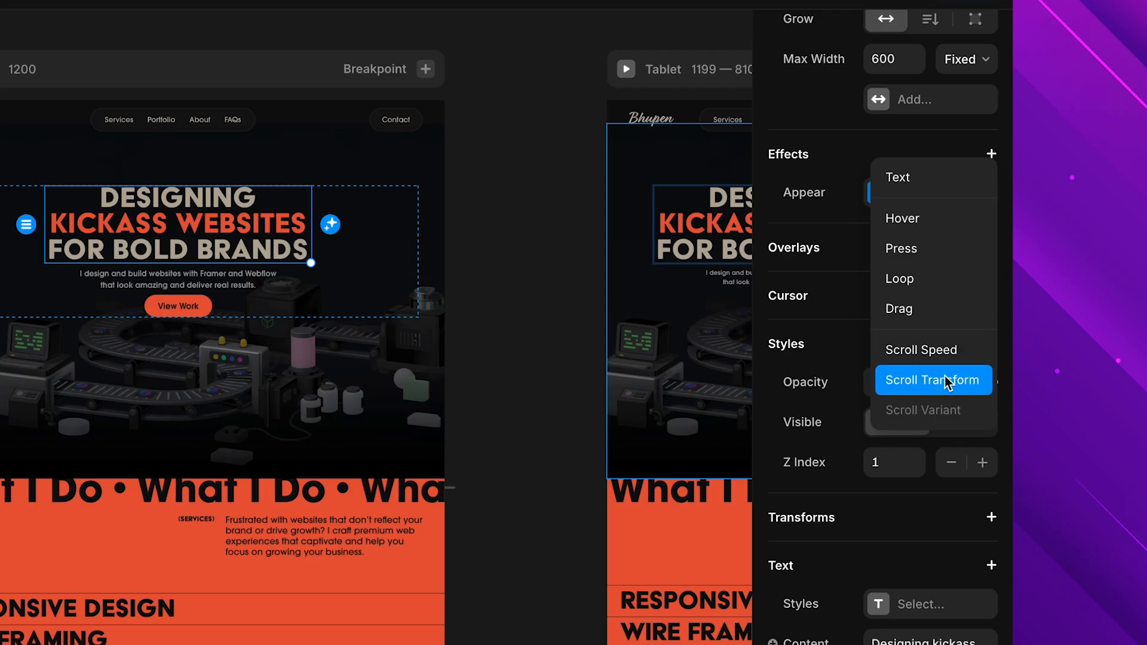
{"action": "left_click", "coordinate": [855, 168]}
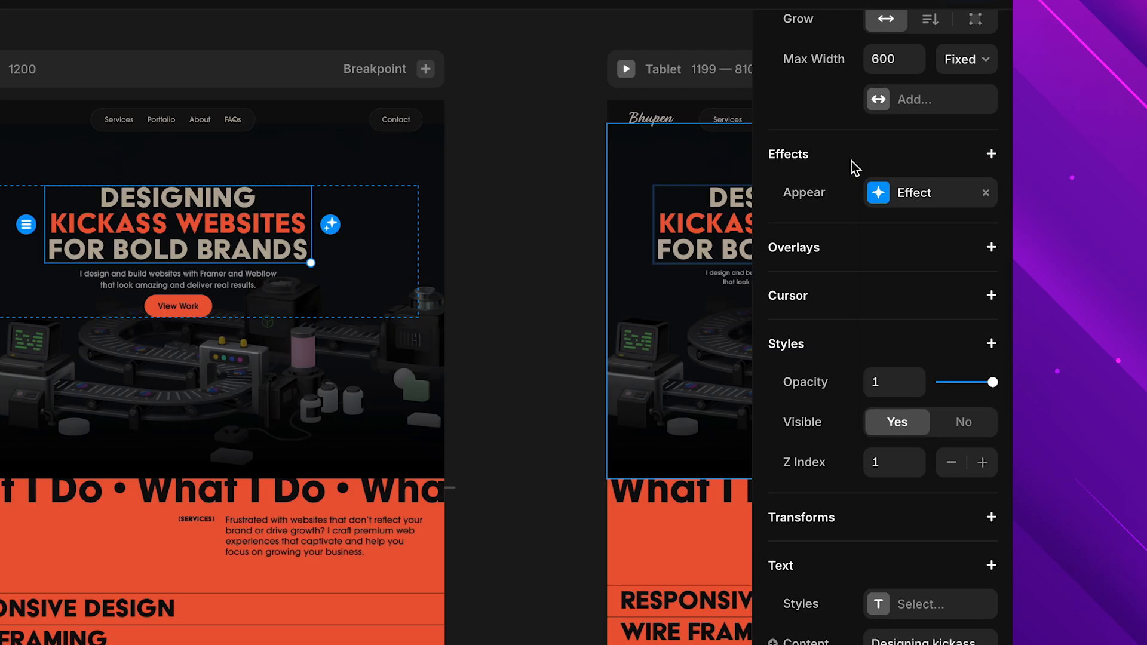
{"action": "left_click", "coordinate": [989, 249]}
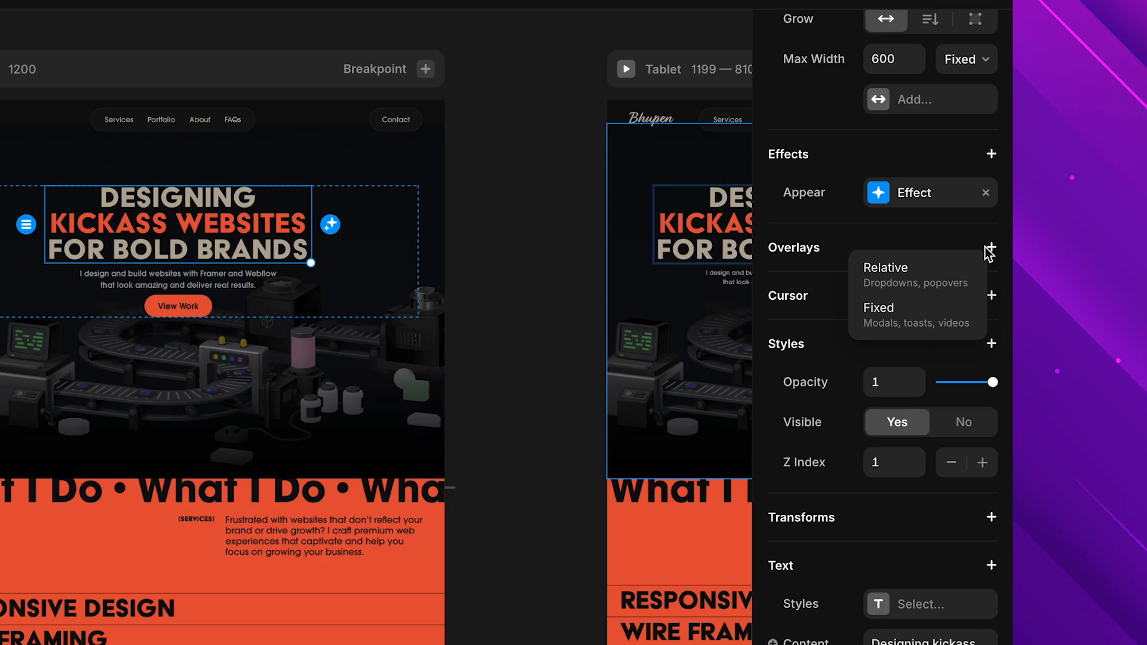
{"action": "left_click", "coordinate": [806, 255]}
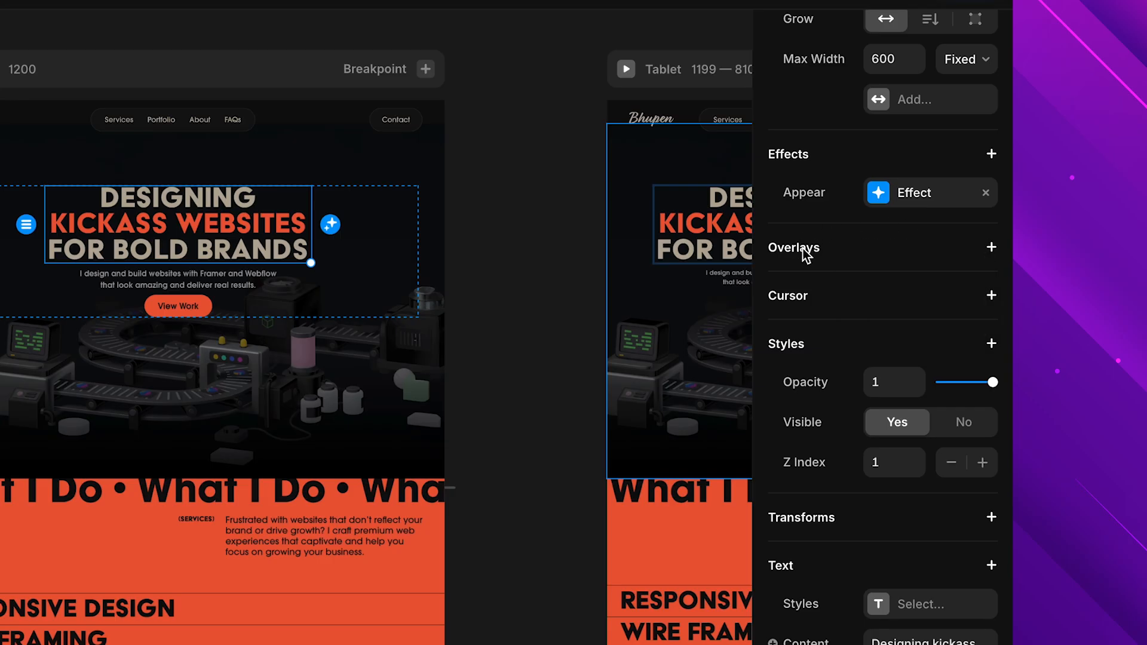
{"action": "left_click", "coordinate": [991, 296]}
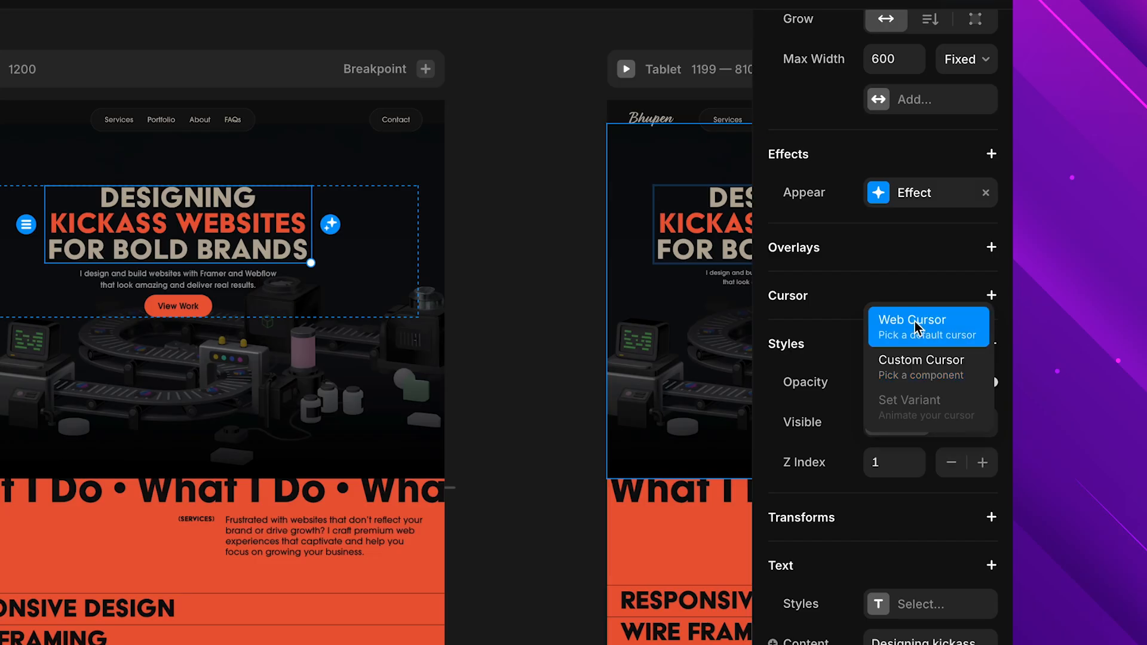
{"action": "left_click", "coordinate": [823, 291]}
- Review the hero heading's style settings and the transforms that can be added to it
{"action": "scroll", "coordinate": [896, 376], "scroll_direction": "down", "scroll_amount": 3}
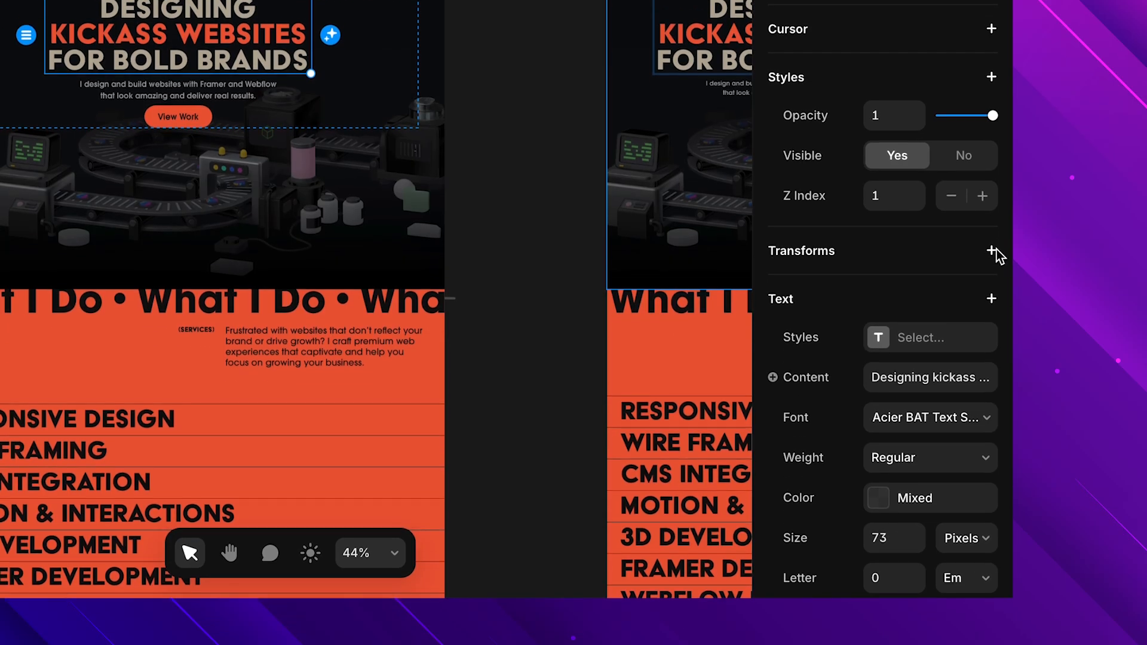
{"action": "left_click", "coordinate": [991, 331]}
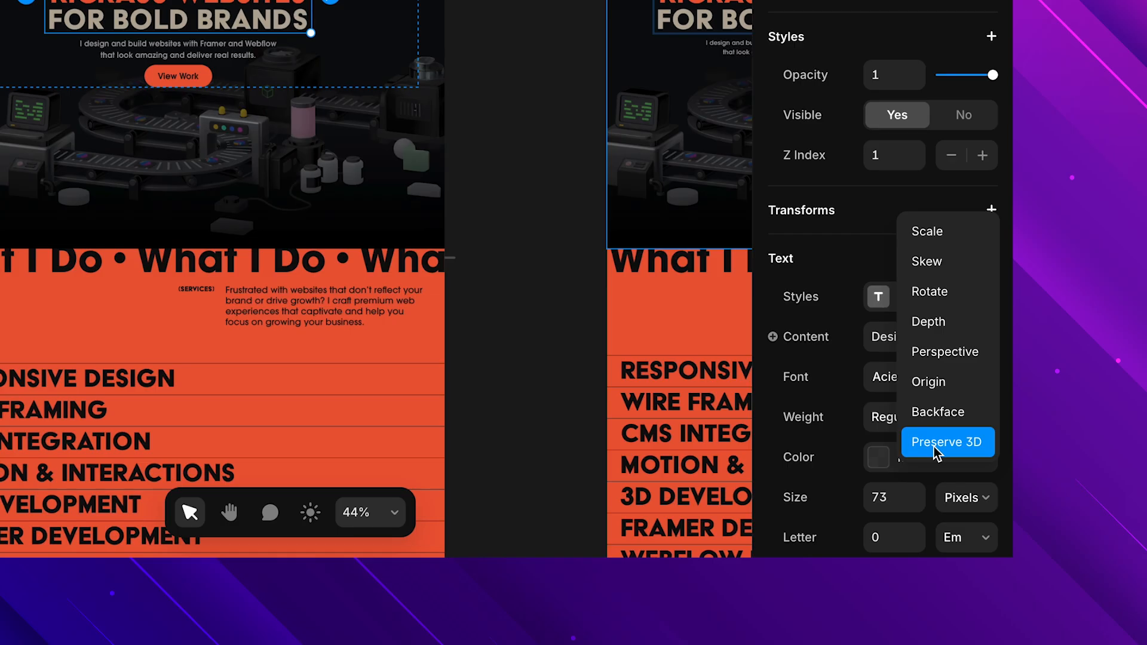
{"action": "left_click", "coordinate": [810, 222]}
- Examine the hero heading's text settings and the name and offset options of a scroll section, leaving the scroll section removed
{"action": "scroll", "coordinate": [808, 306], "scroll_direction": "down", "scroll_amount": 3}
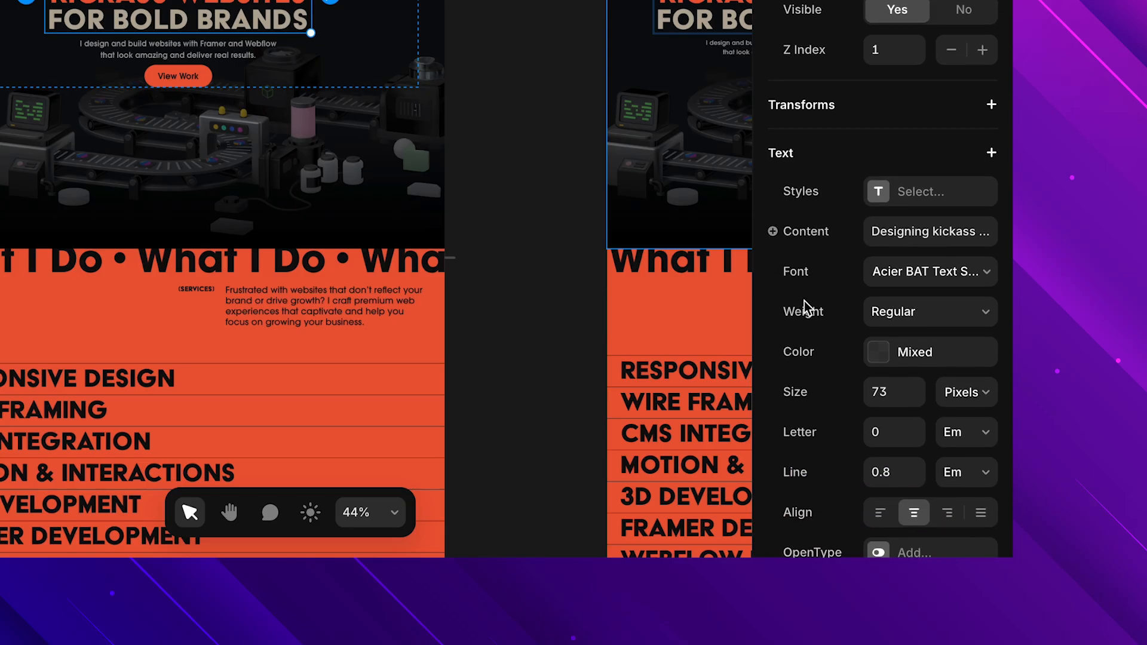
{"action": "scroll", "coordinate": [807, 306], "scroll_direction": "down", "scroll_amount": 3}
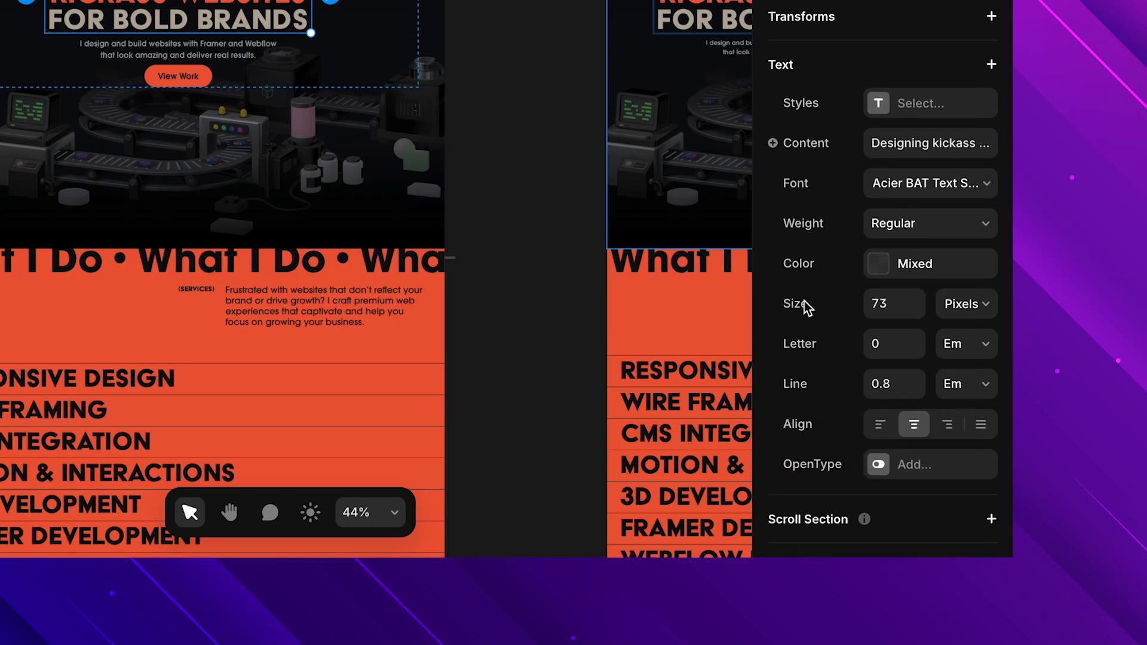
{"action": "scroll", "coordinate": [807, 306], "scroll_direction": "down", "scroll_amount": 4}
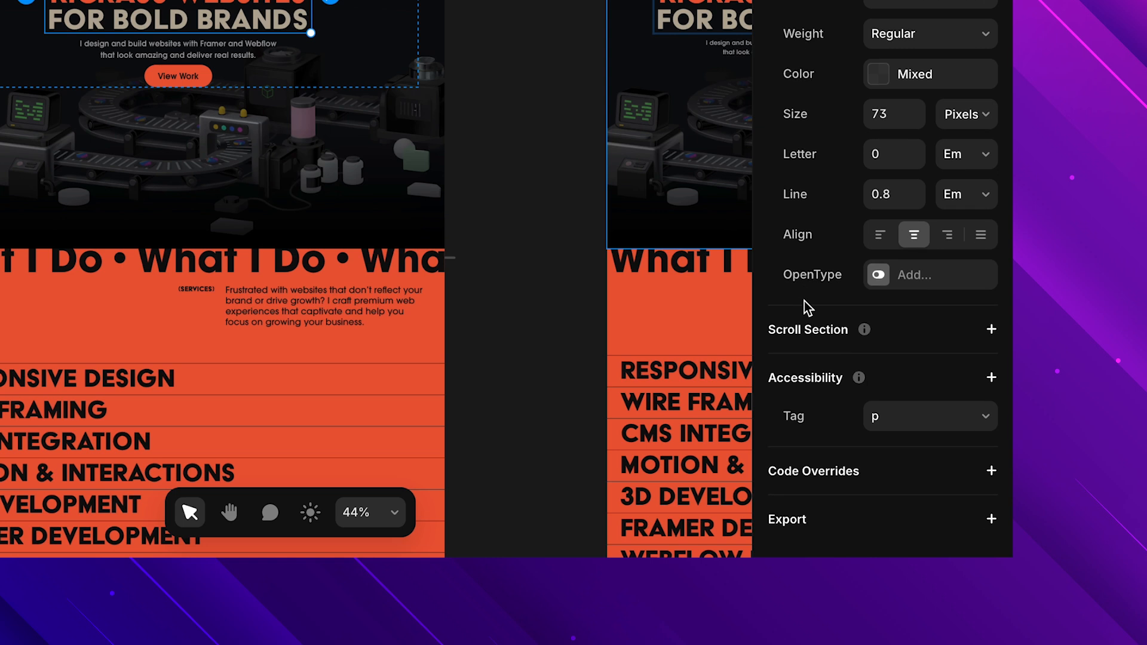
{"action": "left_click", "coordinate": [991, 330]}
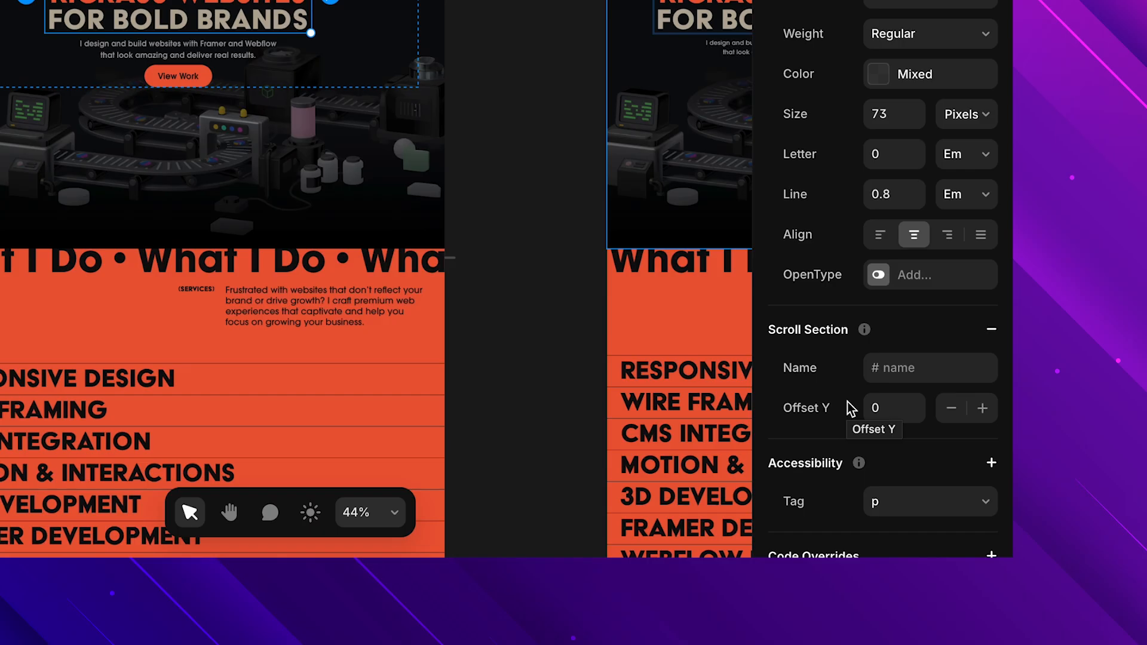
{"action": "left_click", "coordinate": [991, 329]}
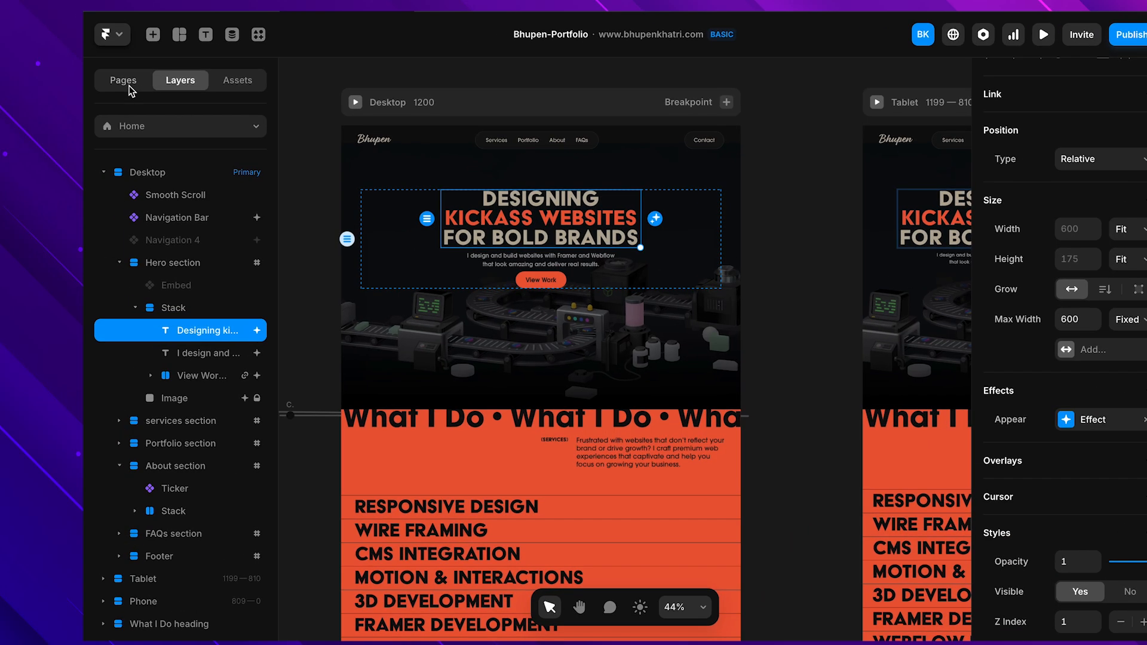
- Add a new page named blog to the site's pages
{"action": "left_click", "coordinate": [129, 86]}
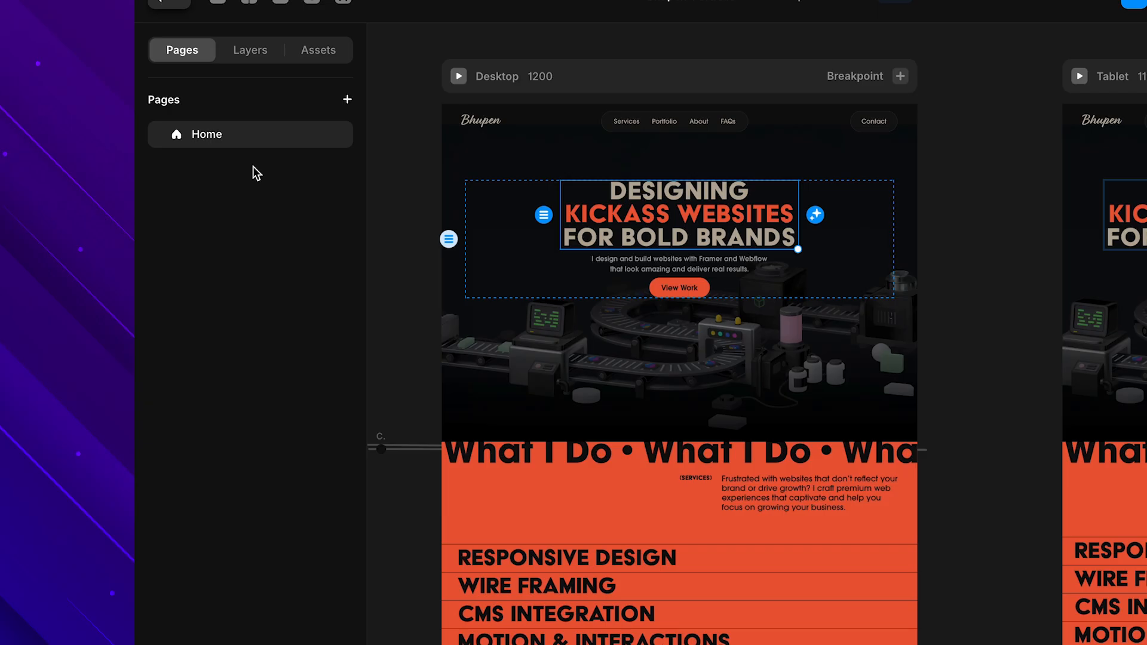
{"action": "left_click", "coordinate": [347, 99]}
{"action": "left_click", "coordinate": [372, 119]}
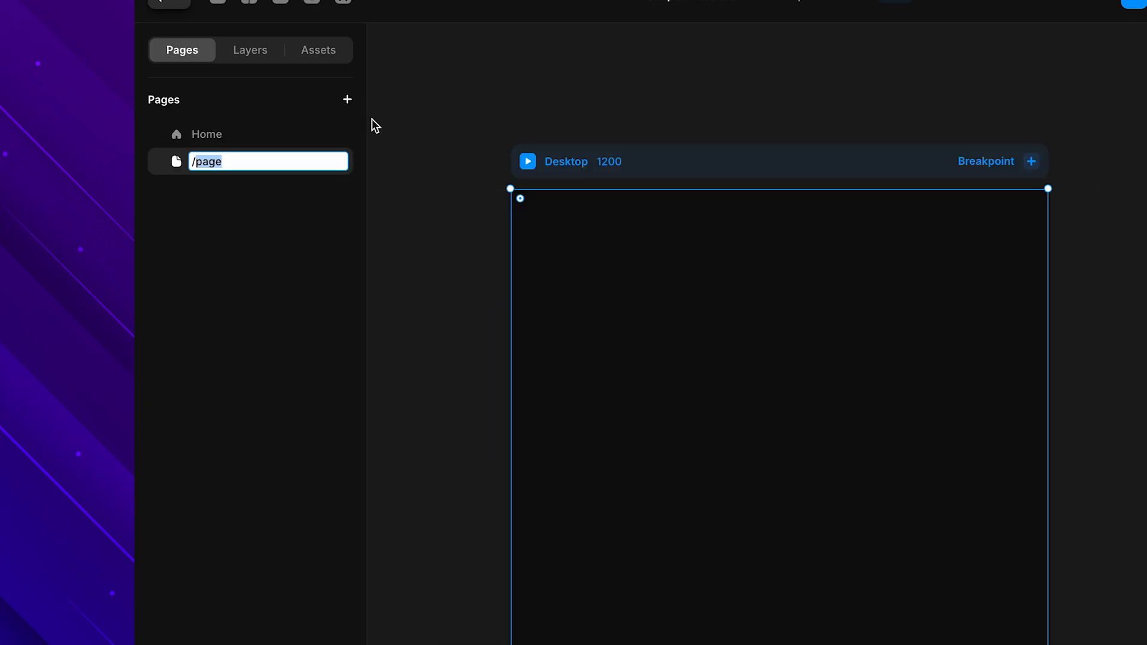
{"action": "type", "text": "blog"}
{"action": "key", "text": "Return"}
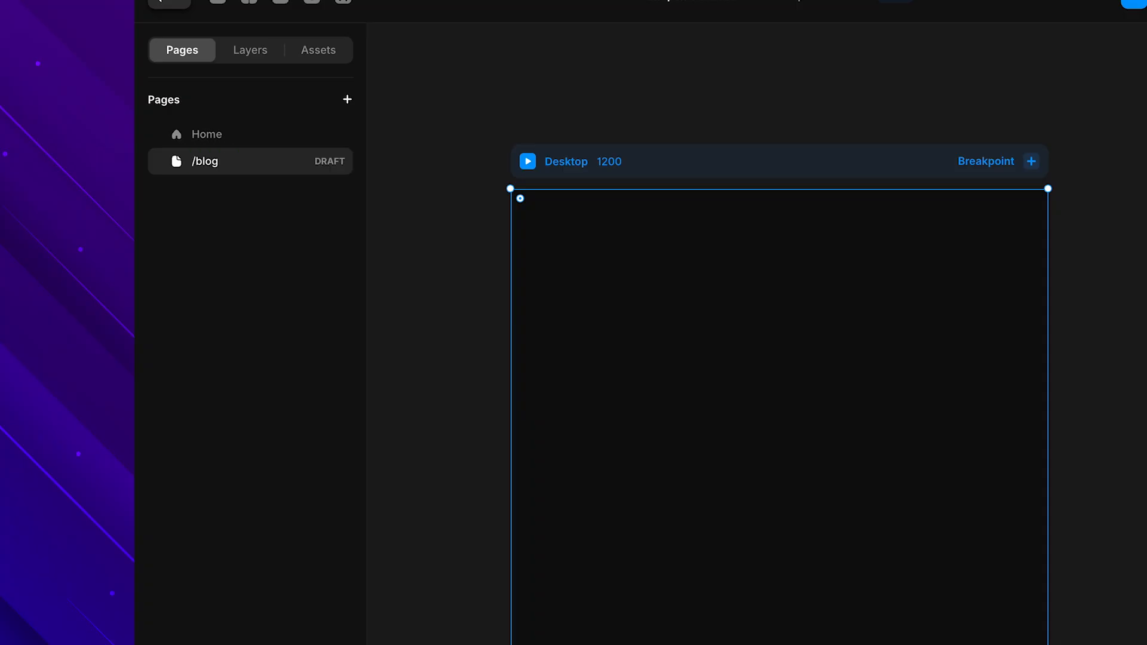
- Add another new page named shop
{"action": "left_click", "coordinate": [355, 96]}
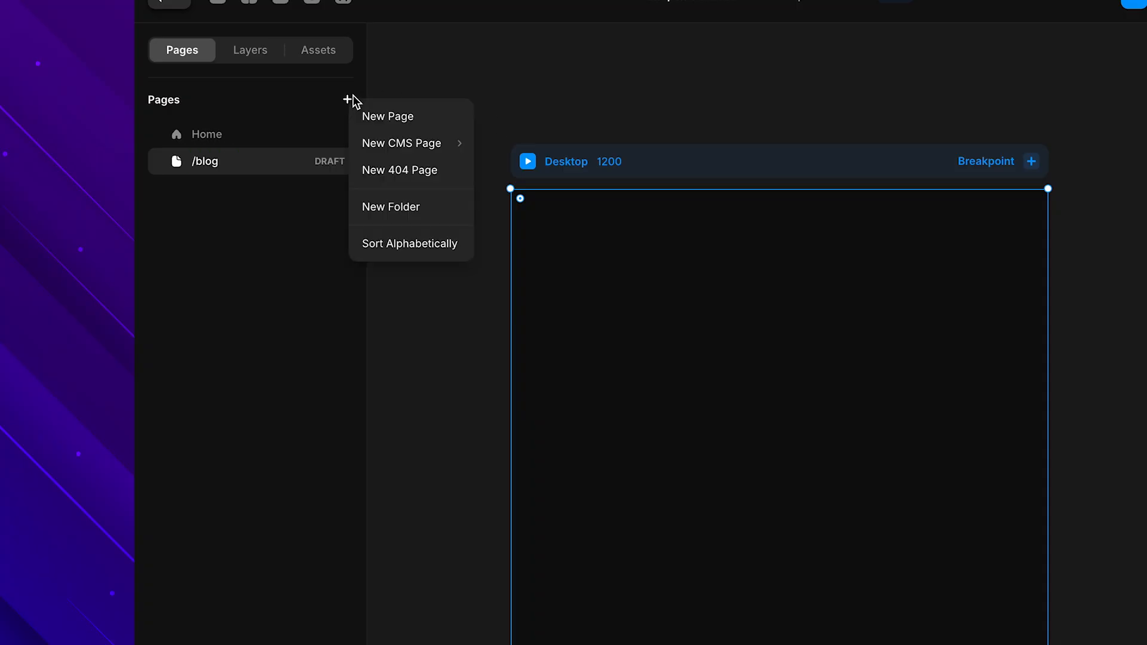
{"action": "left_click", "coordinate": [385, 123]}
{"action": "type", "text": "shop"}
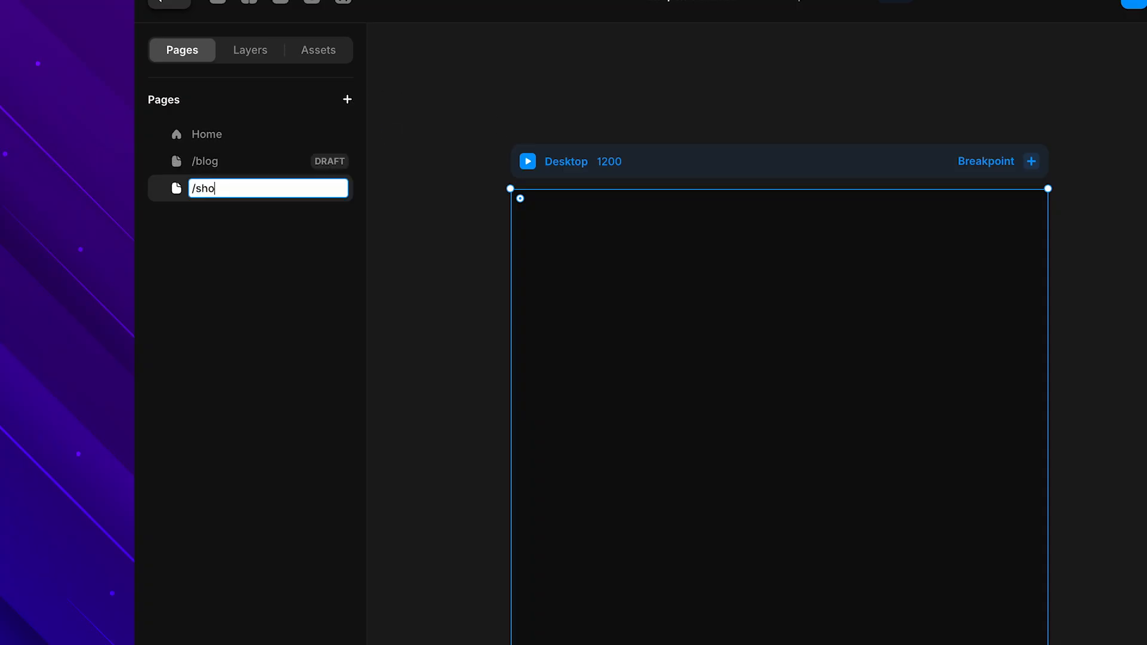
{"action": "key", "text": "Return"}
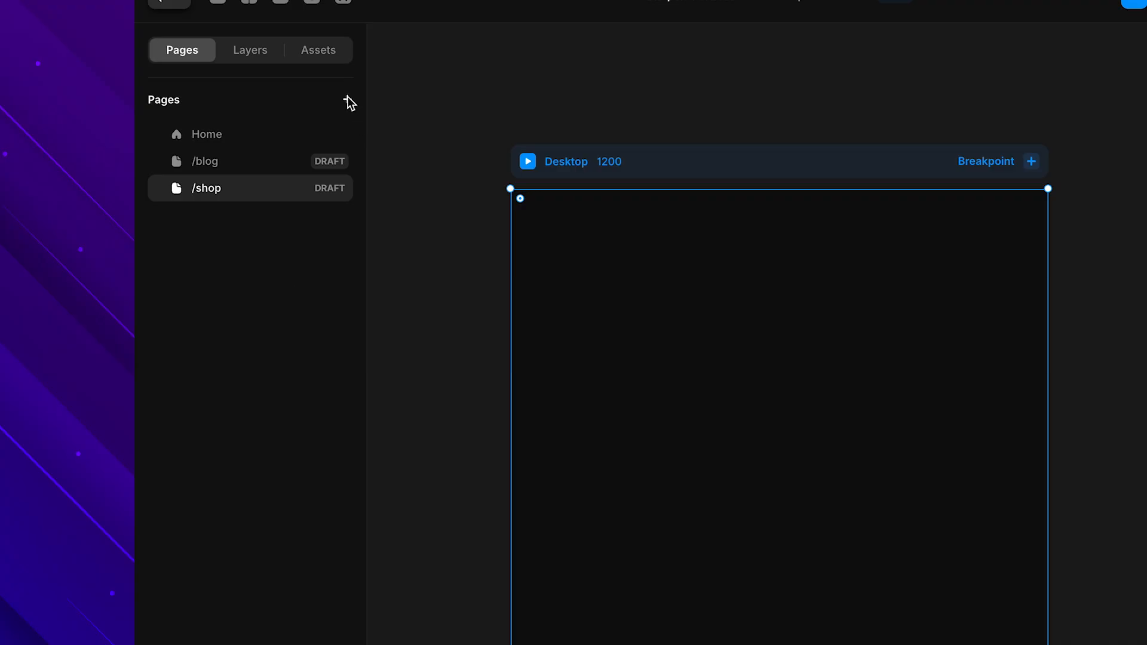
- Add a new page named product1
{"action": "left_click", "coordinate": [347, 99]}
{"action": "left_click", "coordinate": [373, 114]}
{"action": "type", "text": "pro"}
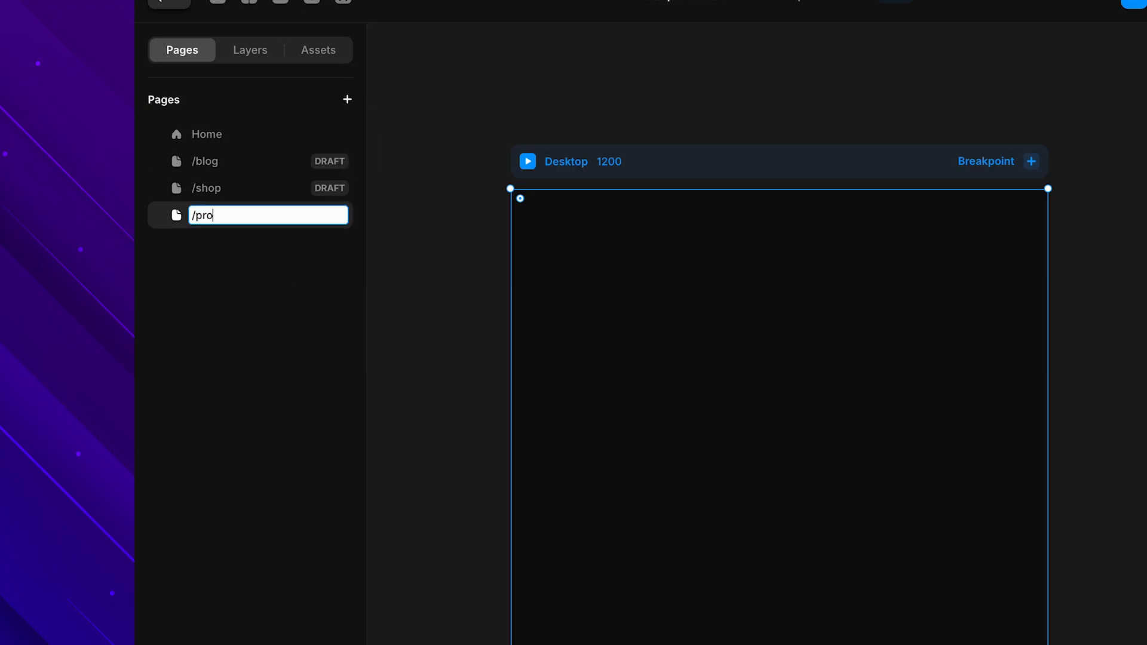
{"action": "type", "text": "duct1"}
{"action": "key", "text": "Return"}
- Try nesting the /product1 page under the /shop page, move it back out and delete the /shop page
{"action": "left_click_drag", "start_coordinate": [221, 217], "coordinate": [219, 188]}
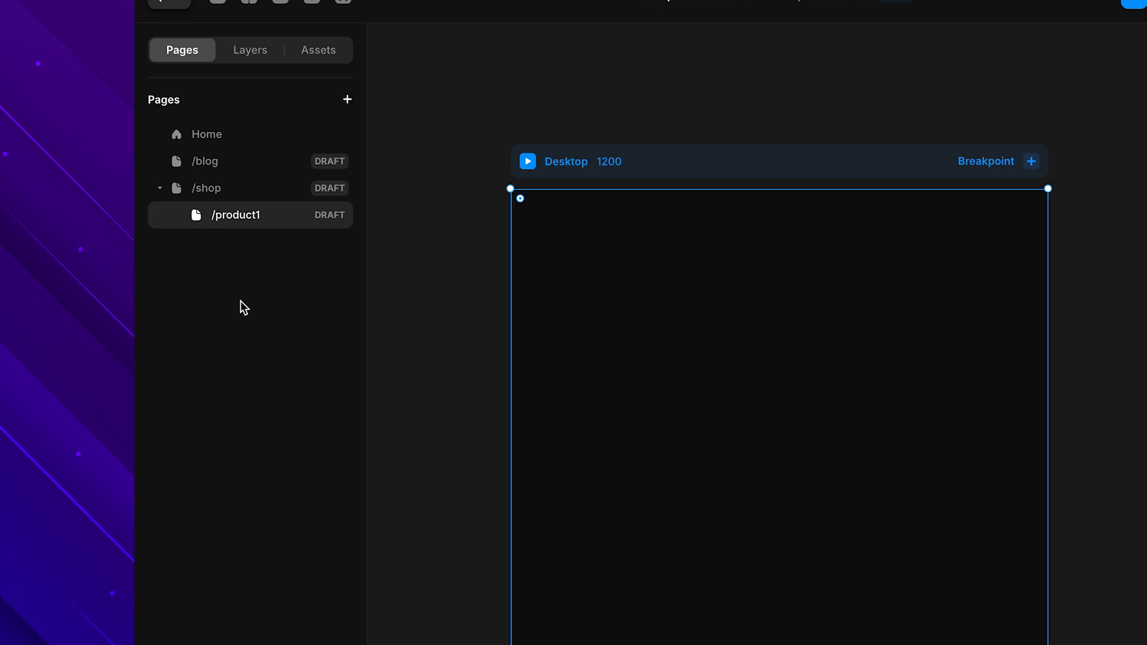
{"action": "left_click_drag", "start_coordinate": [231, 217], "coordinate": [217, 171]}
{"action": "left_click", "coordinate": [335, 215]}
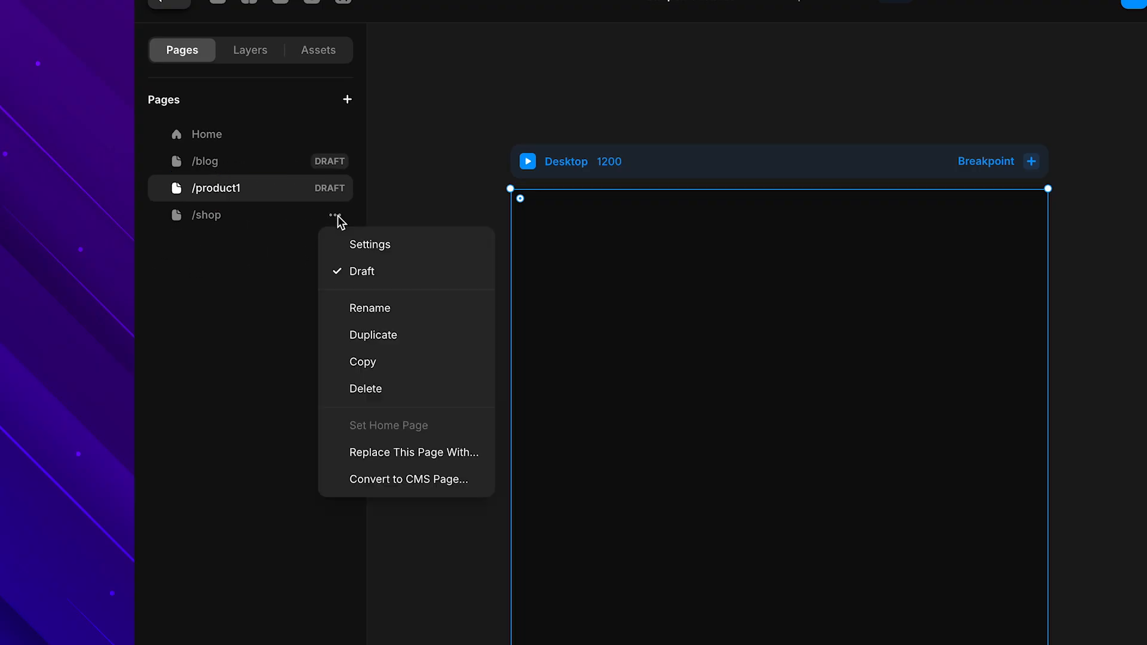
{"action": "left_click", "coordinate": [372, 389]}
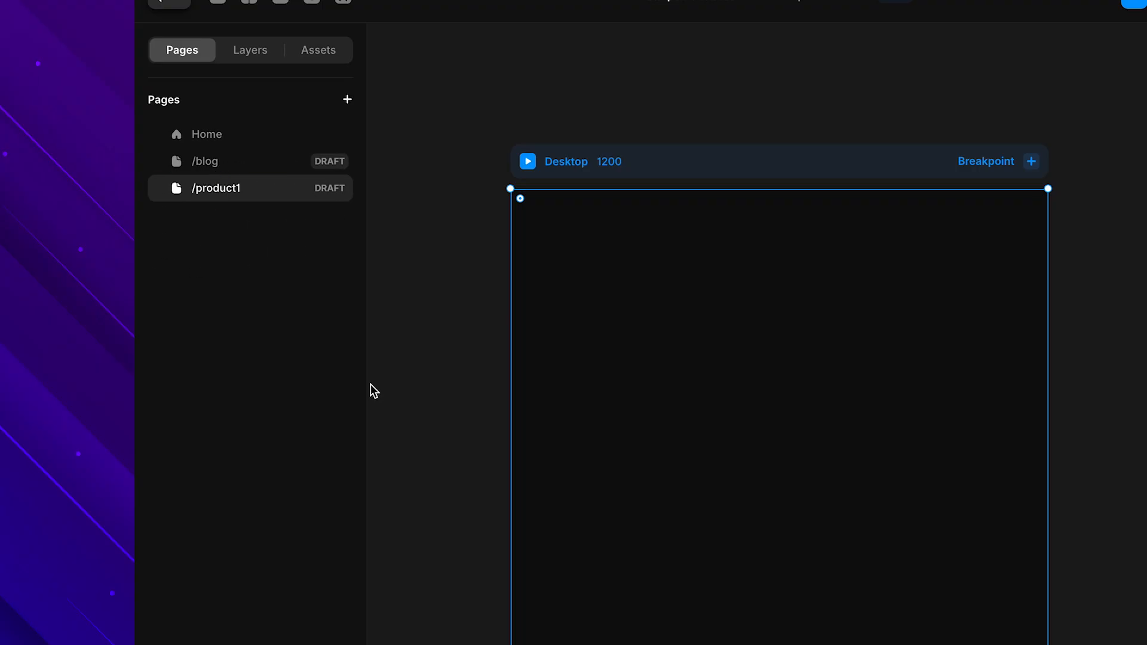
- Create a page folder named shop and move the /product1 page into it
{"action": "left_click", "coordinate": [347, 100]}
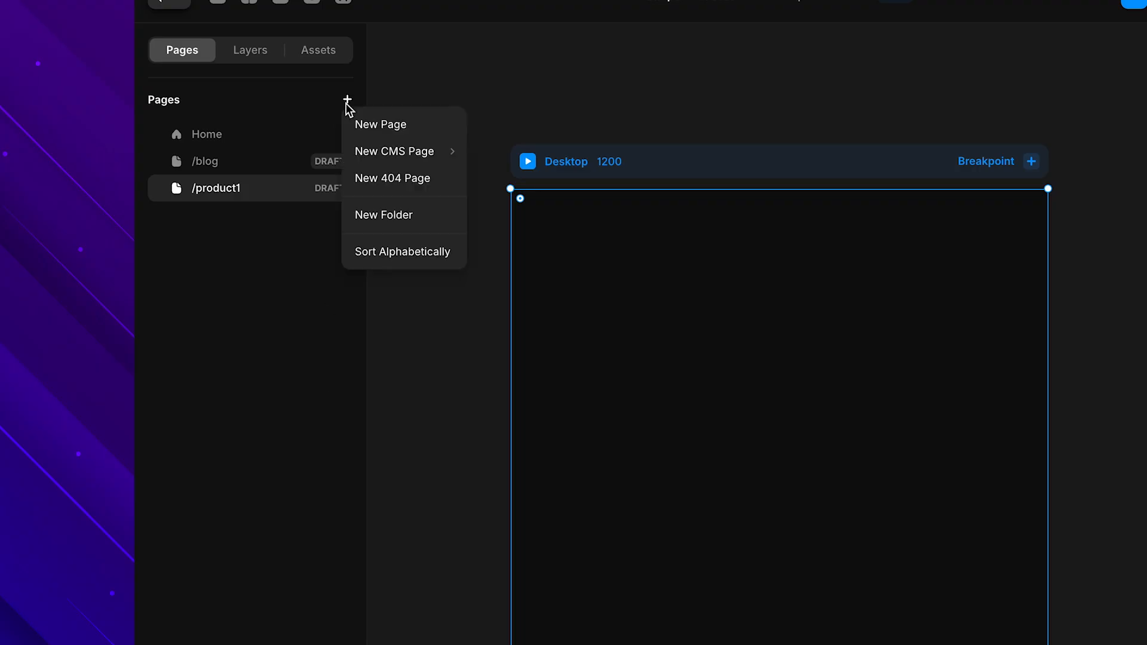
{"action": "left_click", "coordinate": [414, 213]}
{"action": "type", "text": "shop"}
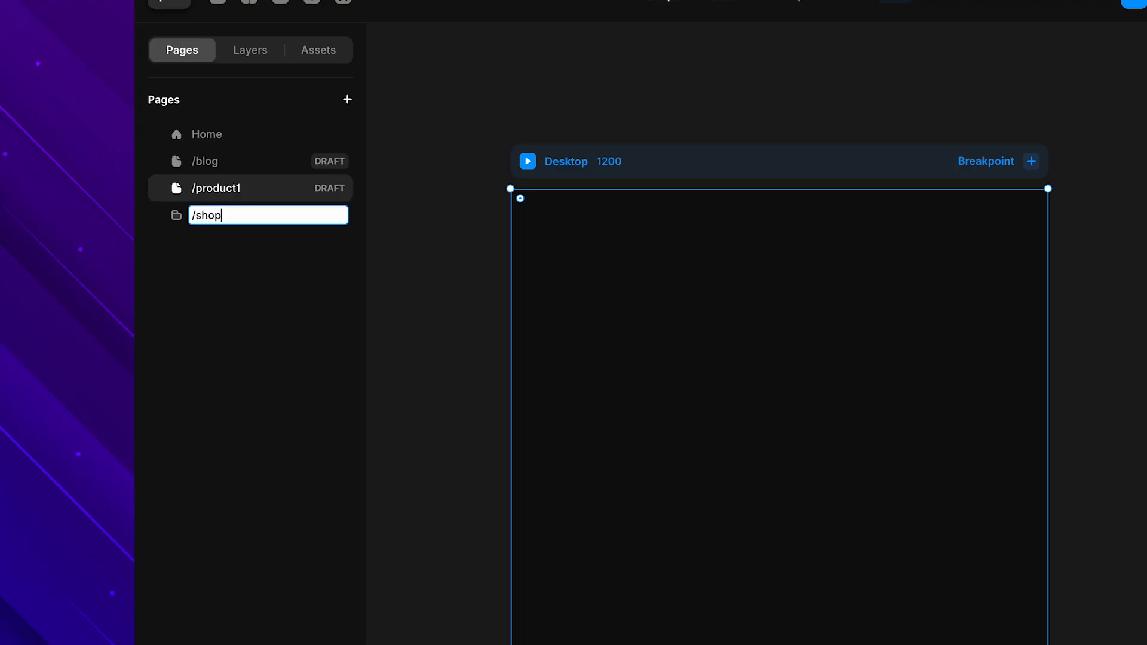
{"action": "key", "text": "Return"}
{"action": "left_click_drag", "start_coordinate": [224, 187], "coordinate": [231, 221]}
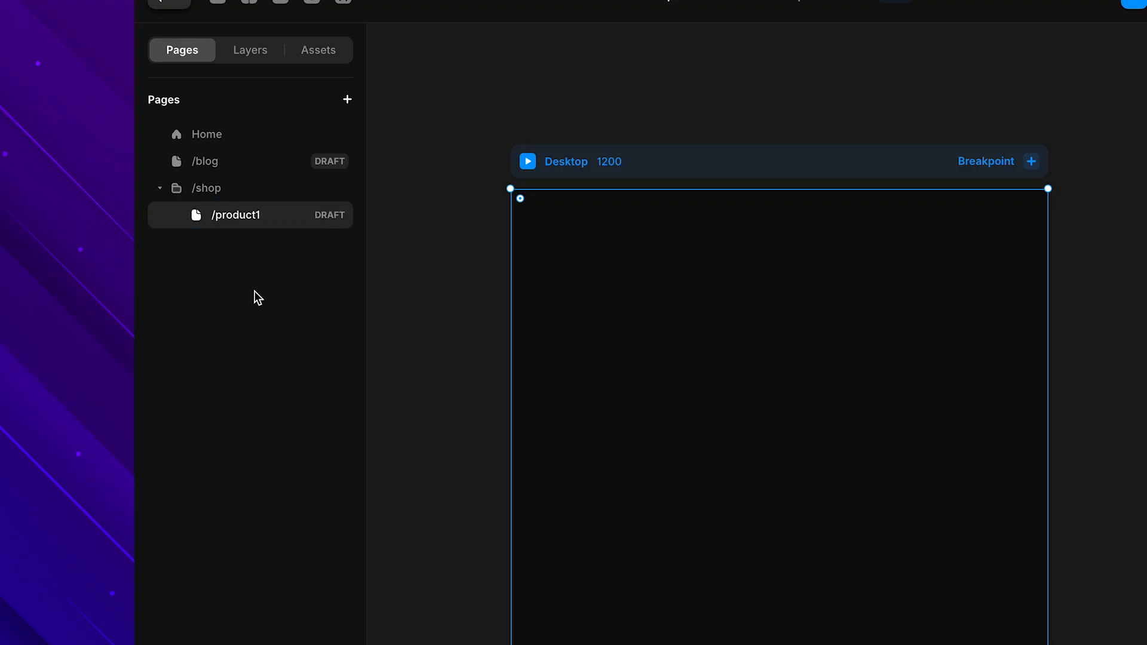